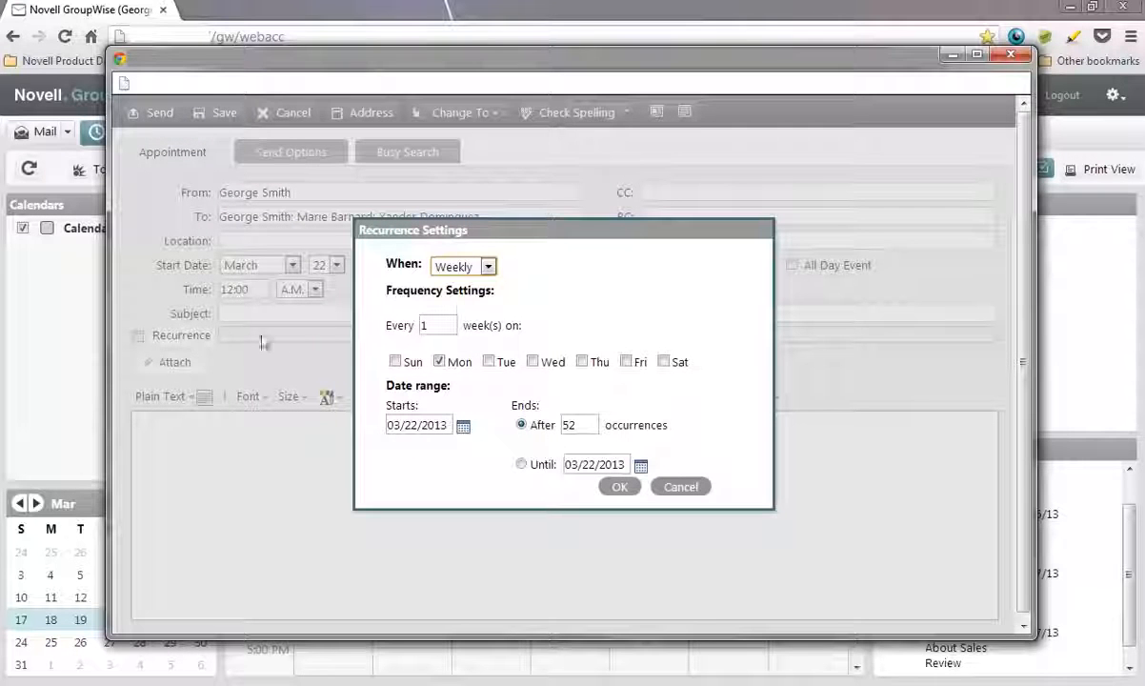
Step: Set the appointment to recur daily and apply the recurrence settings
left_click(489, 268)
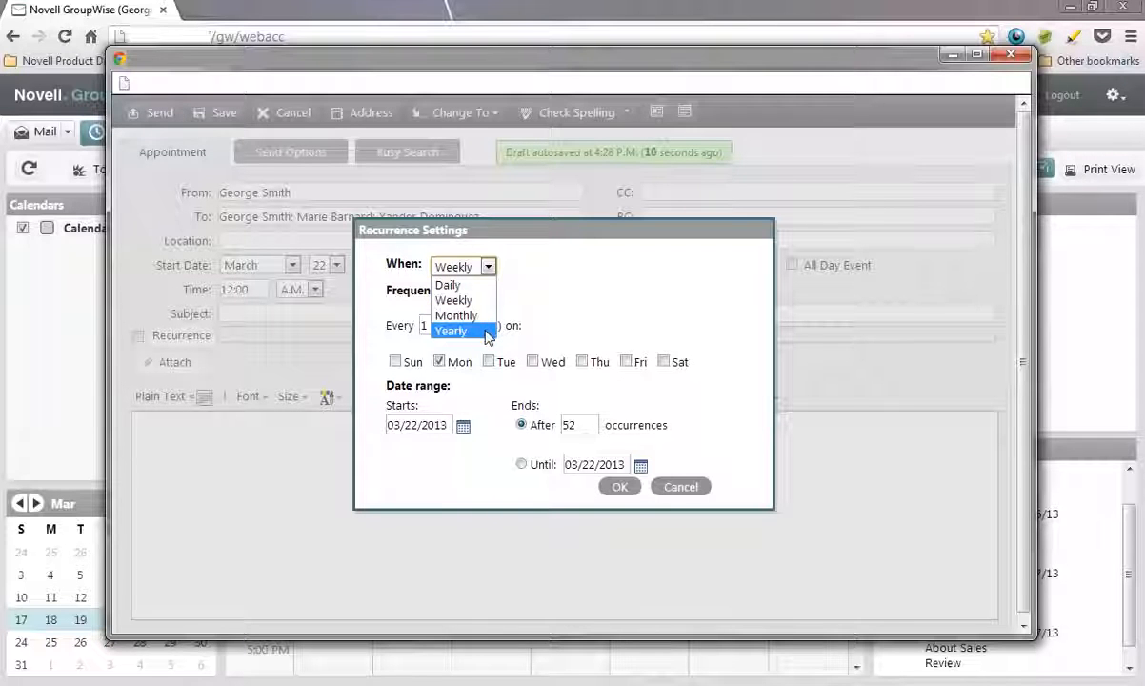
key("Up")
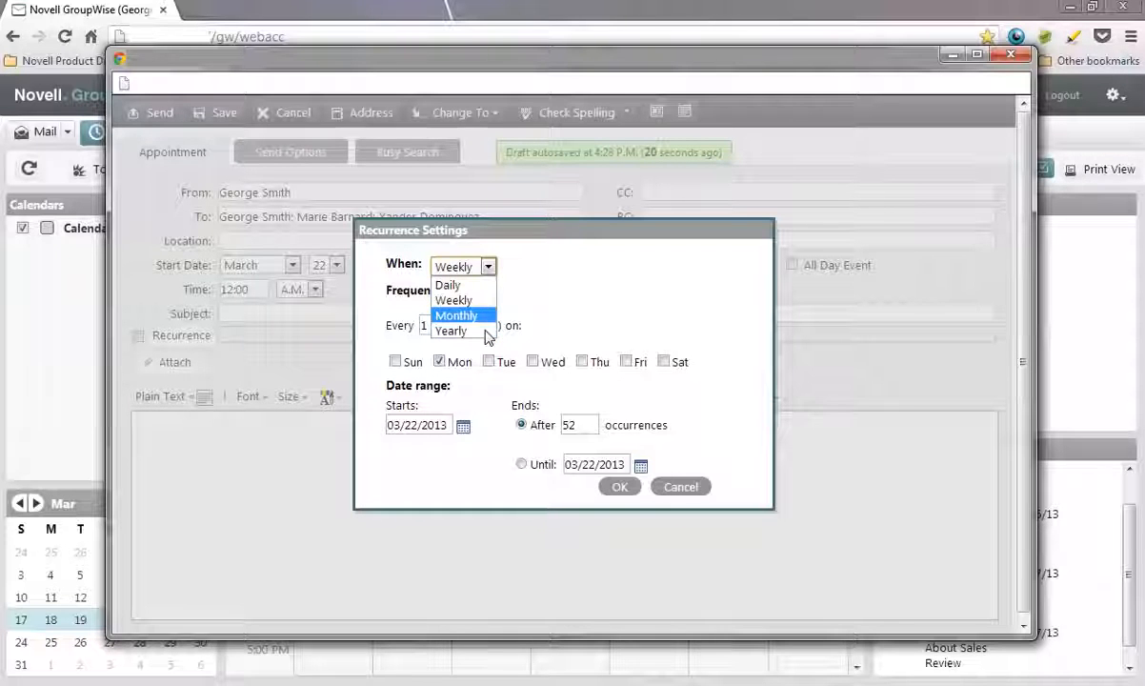
left_click(490, 286)
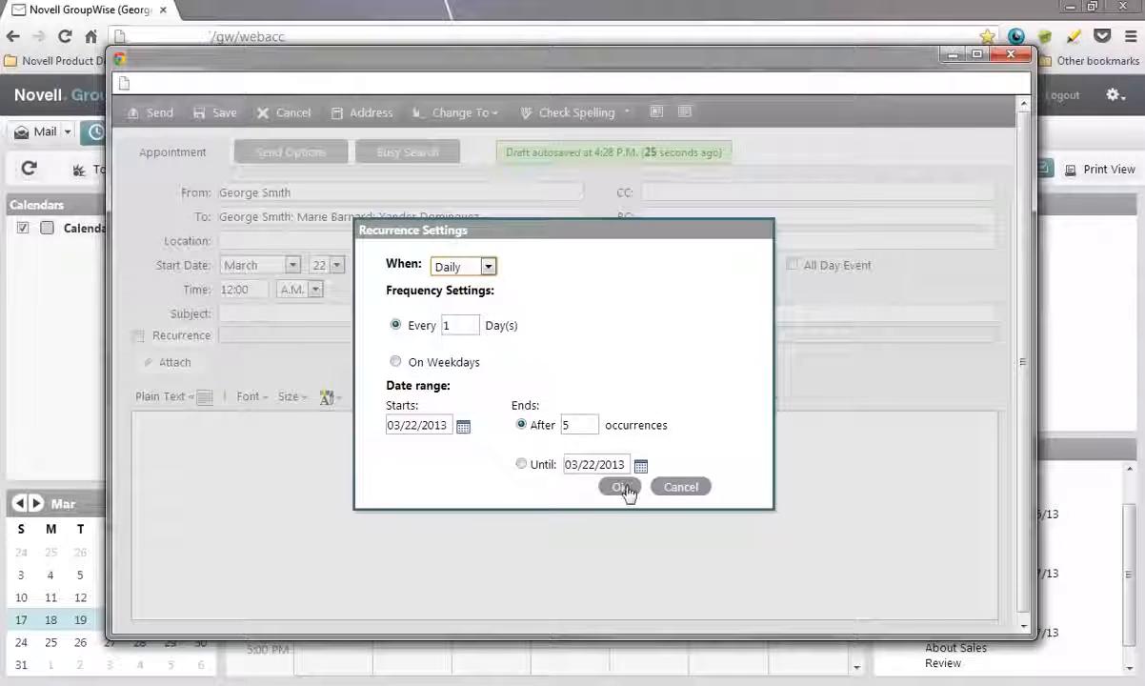
left_click(620, 488)
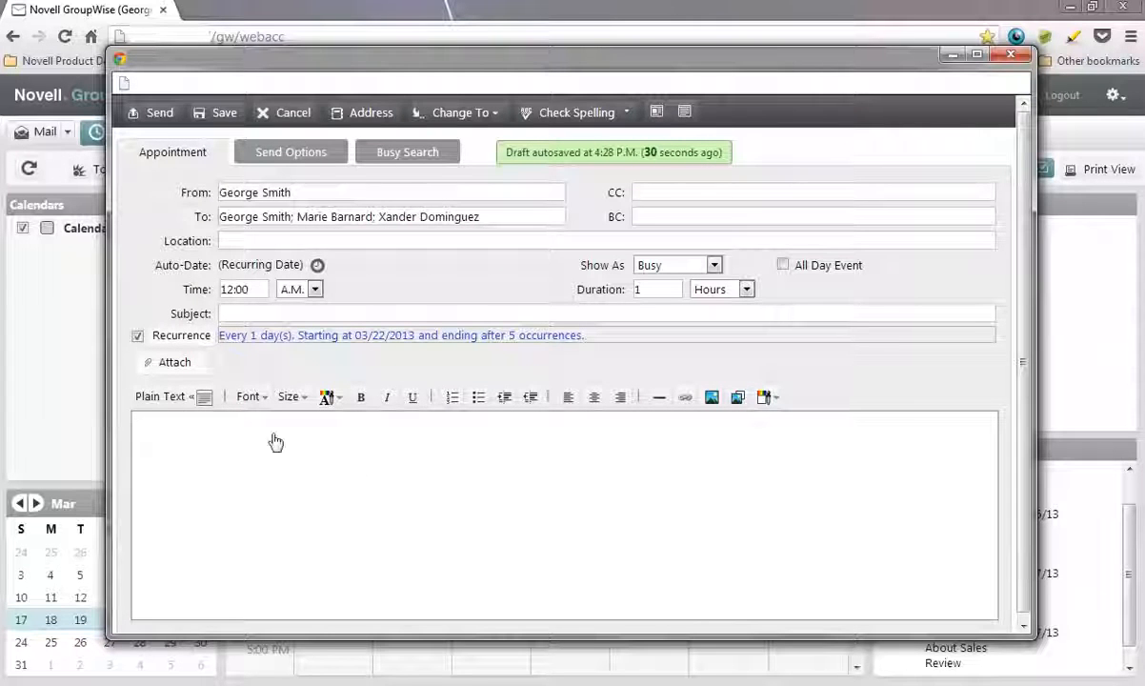
Step: Change the appointment's daily recurrence to every 2 days, ending after 10 occurrences, and apply it
left_click(200, 338)
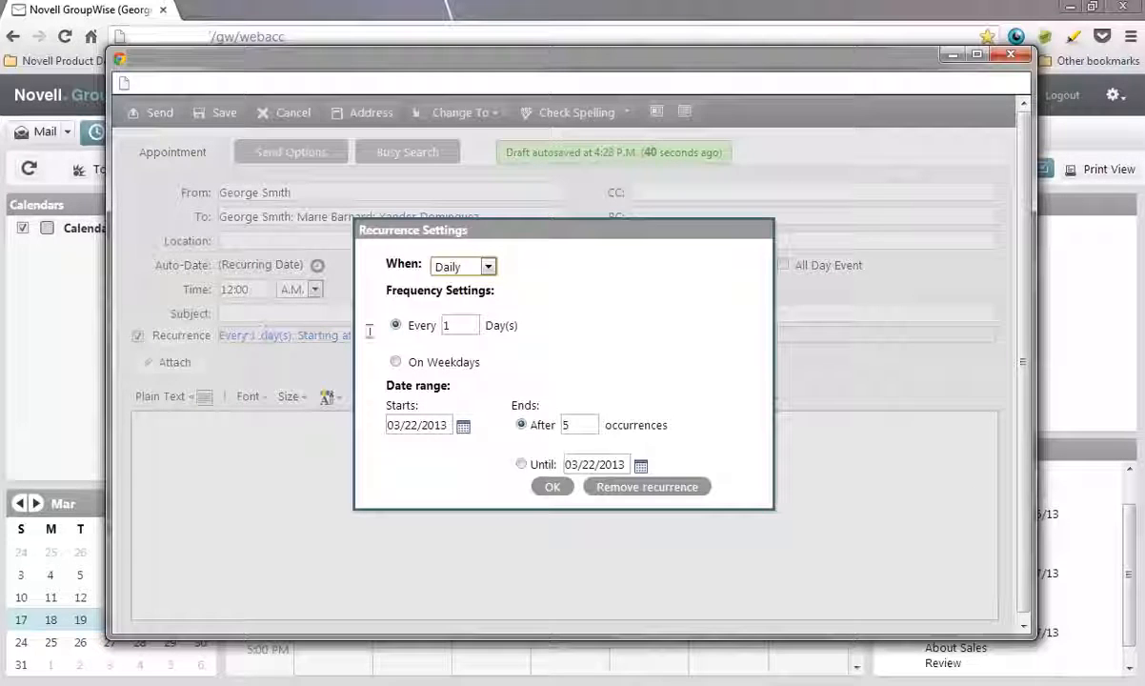
double_click(454, 327)
type("2")
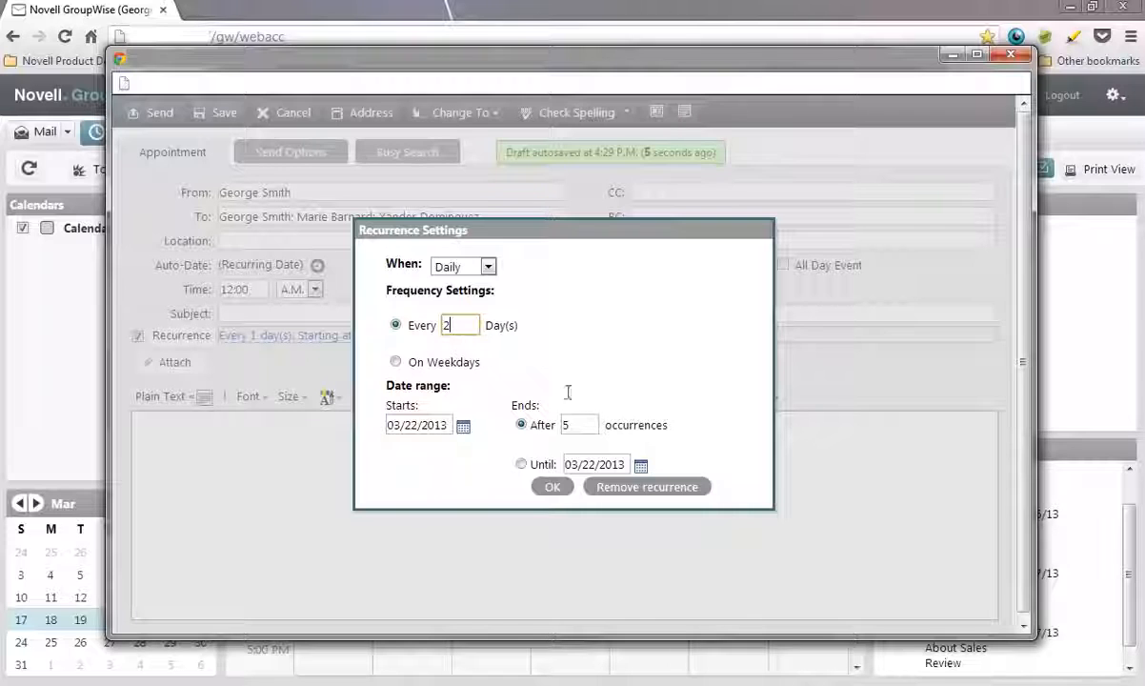
double_click(573, 425)
type("10")
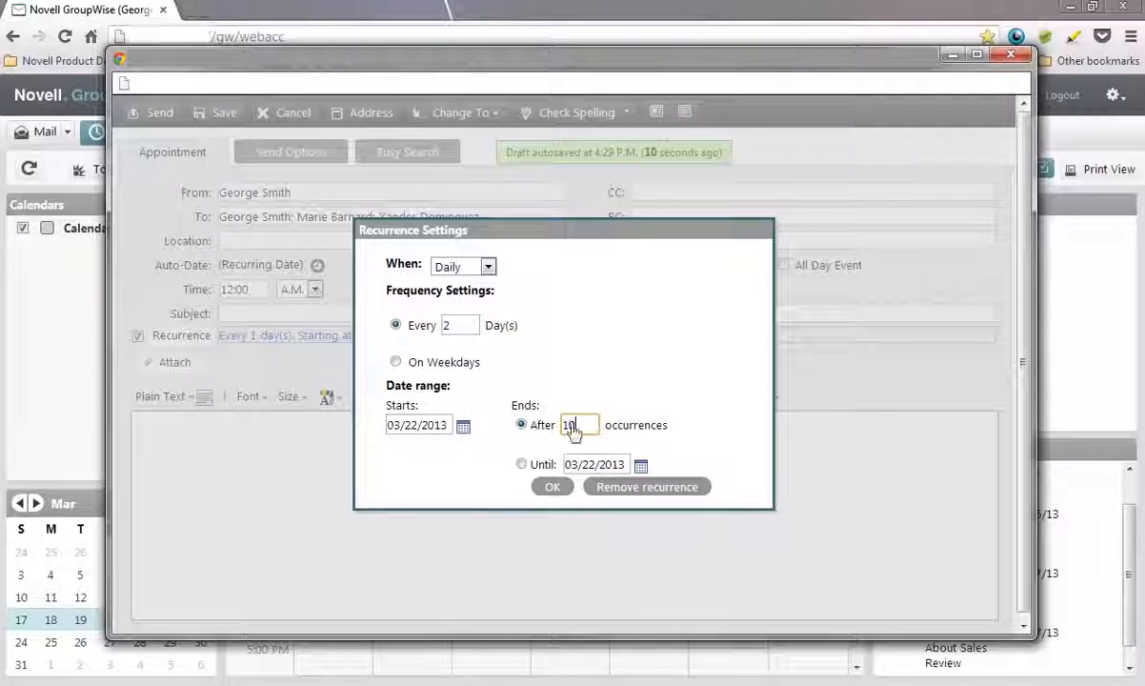
left_click(552, 488)
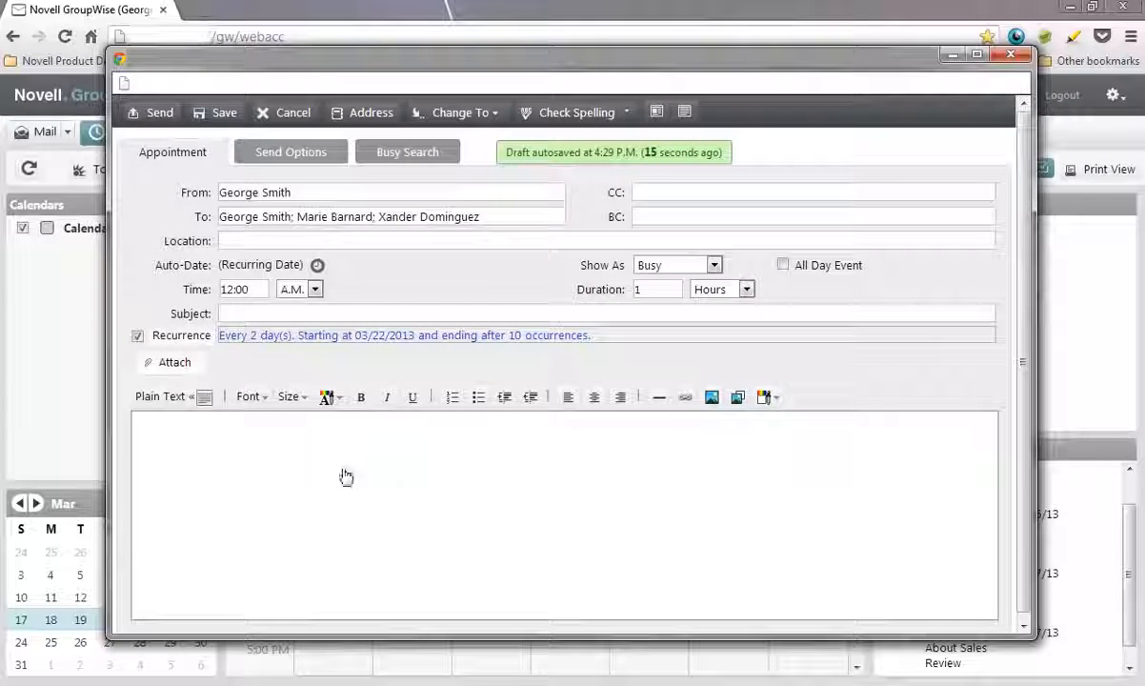
Step: Make the appointment recur on weekdays until 05/24/2013 and apply the settings
left_click(200, 338)
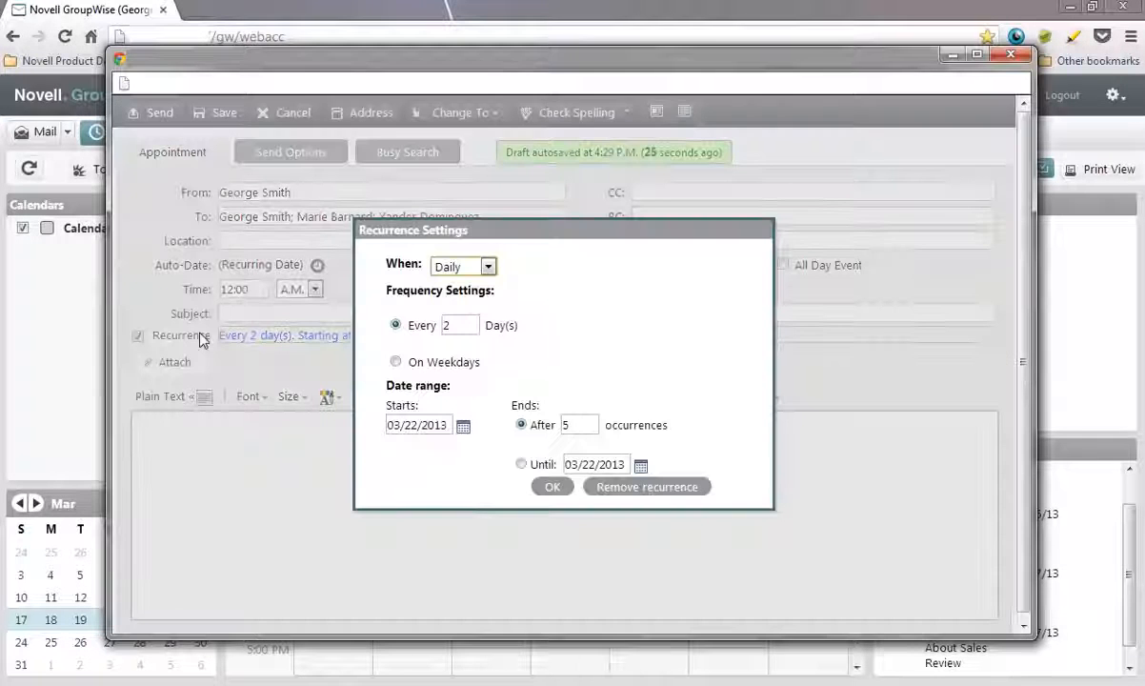
left_click(396, 364)
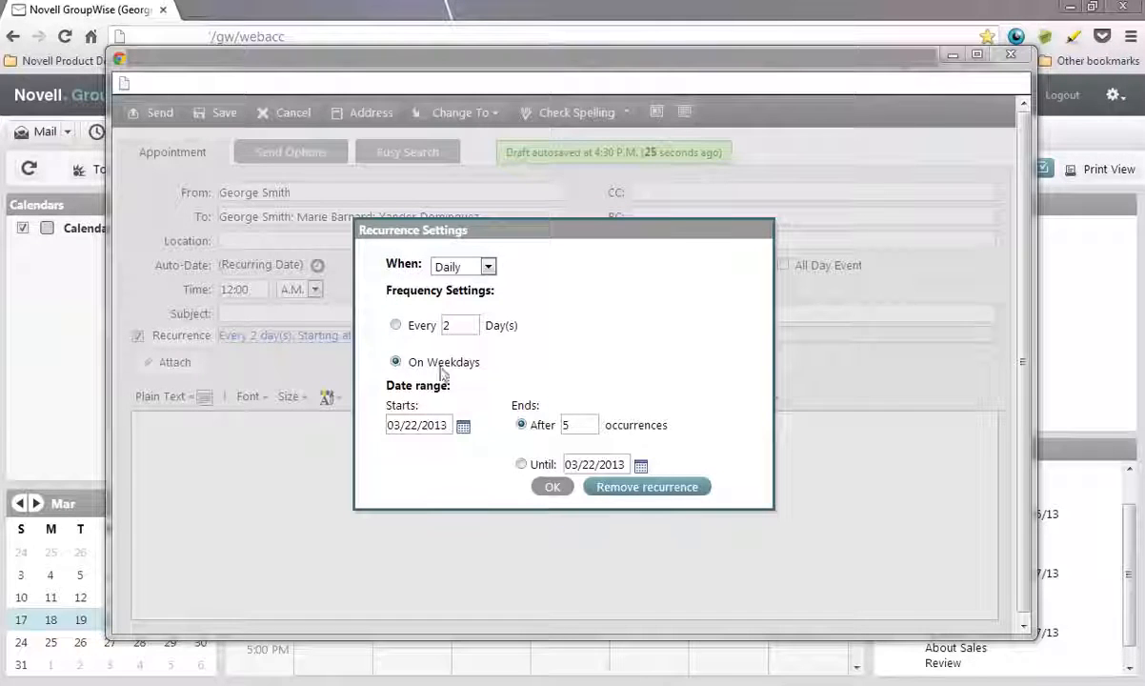
left_click(523, 465)
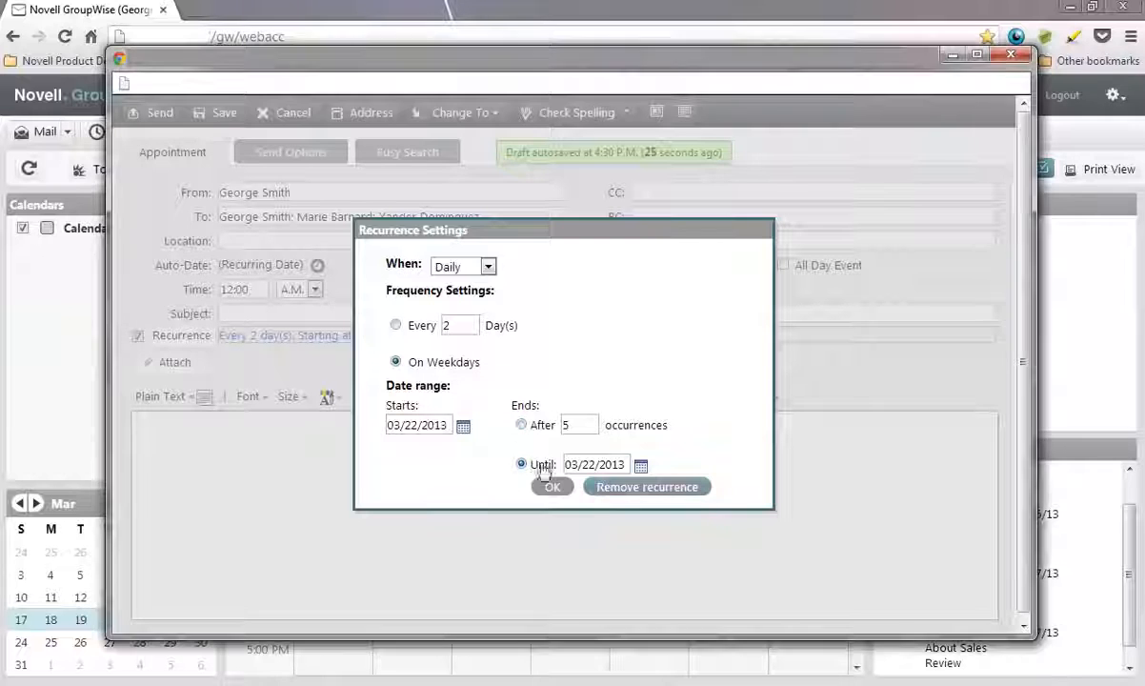
left_click(641, 466)
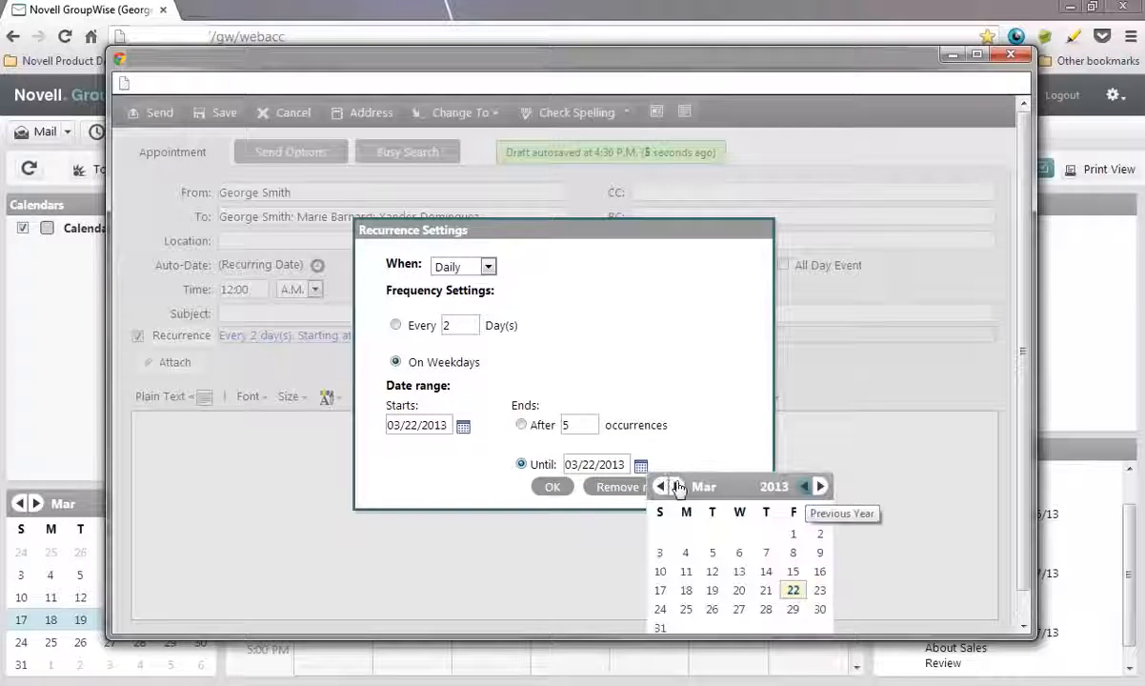
left_click(679, 488)
left_click(678, 488)
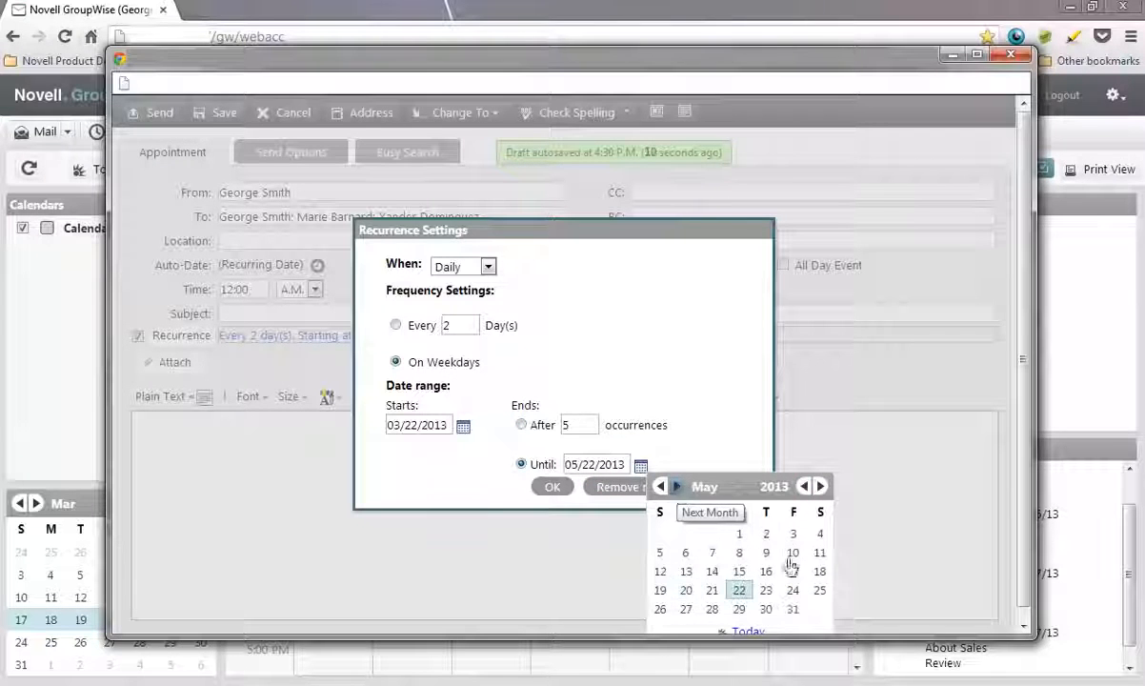
left_click(793, 590)
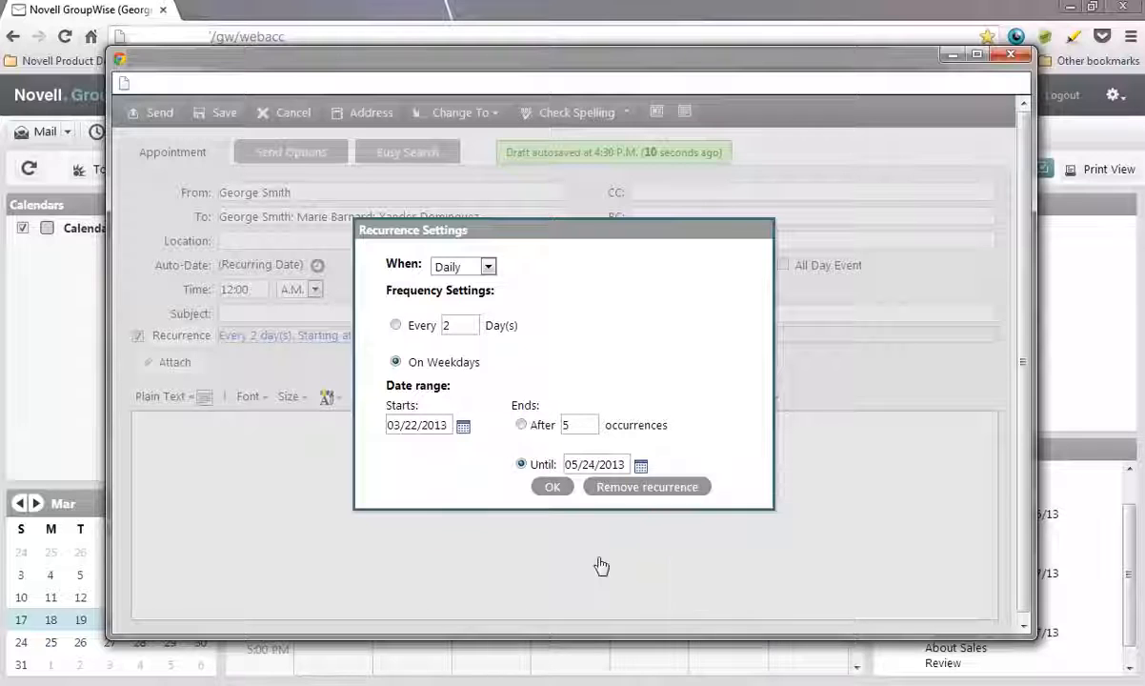
left_click(554, 488)
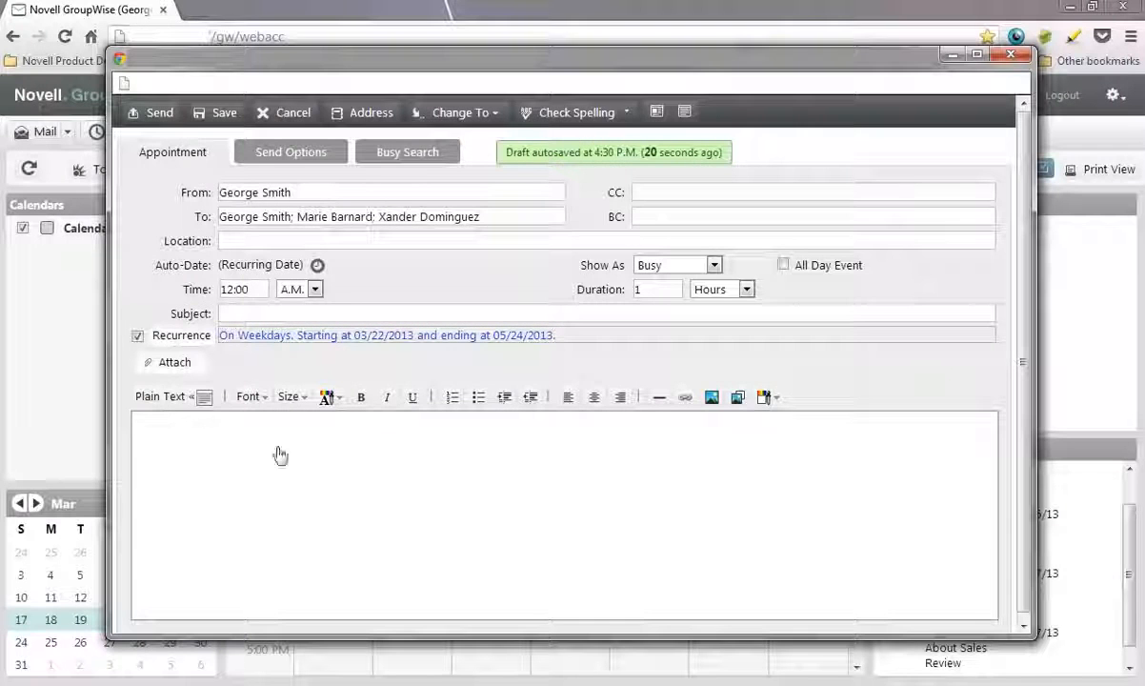
Step: Switch the appointment to a weekly recurrence every 2 weeks on Friday only, and apply it
left_click(182, 338)
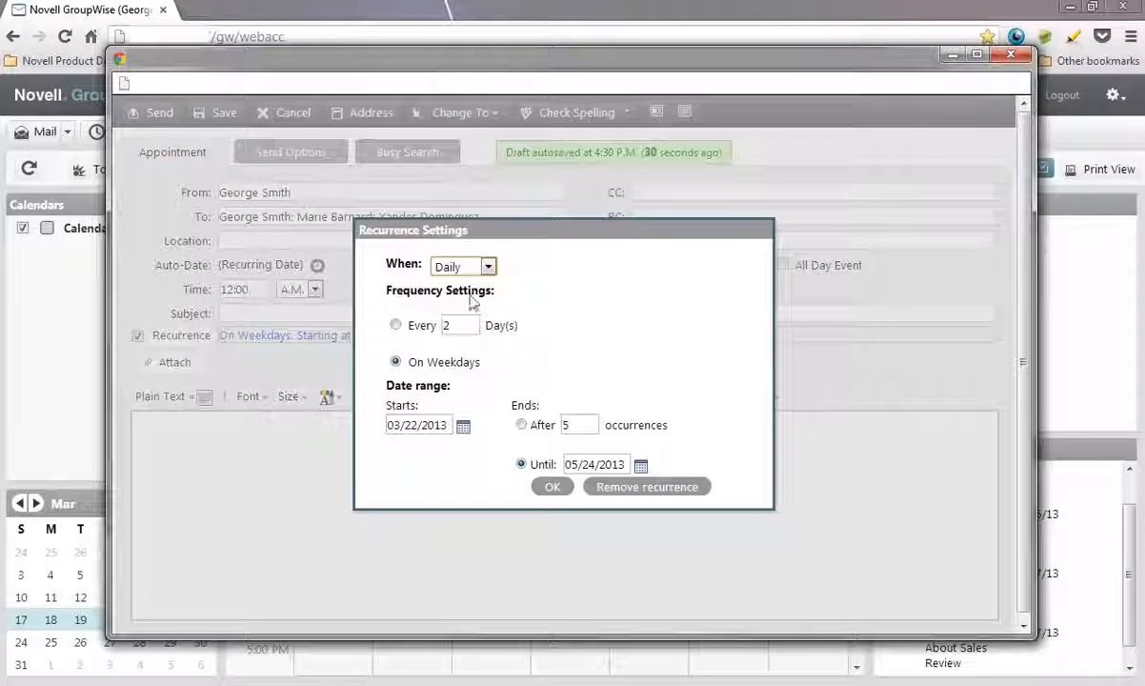
left_click(488, 269)
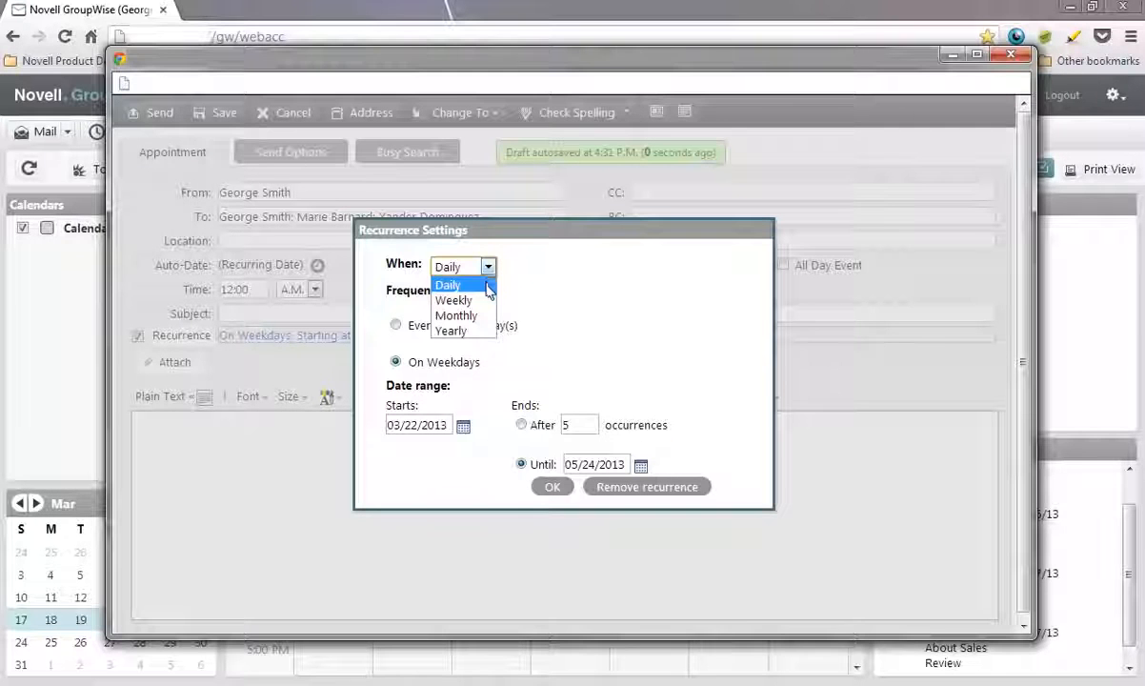
left_click(489, 301)
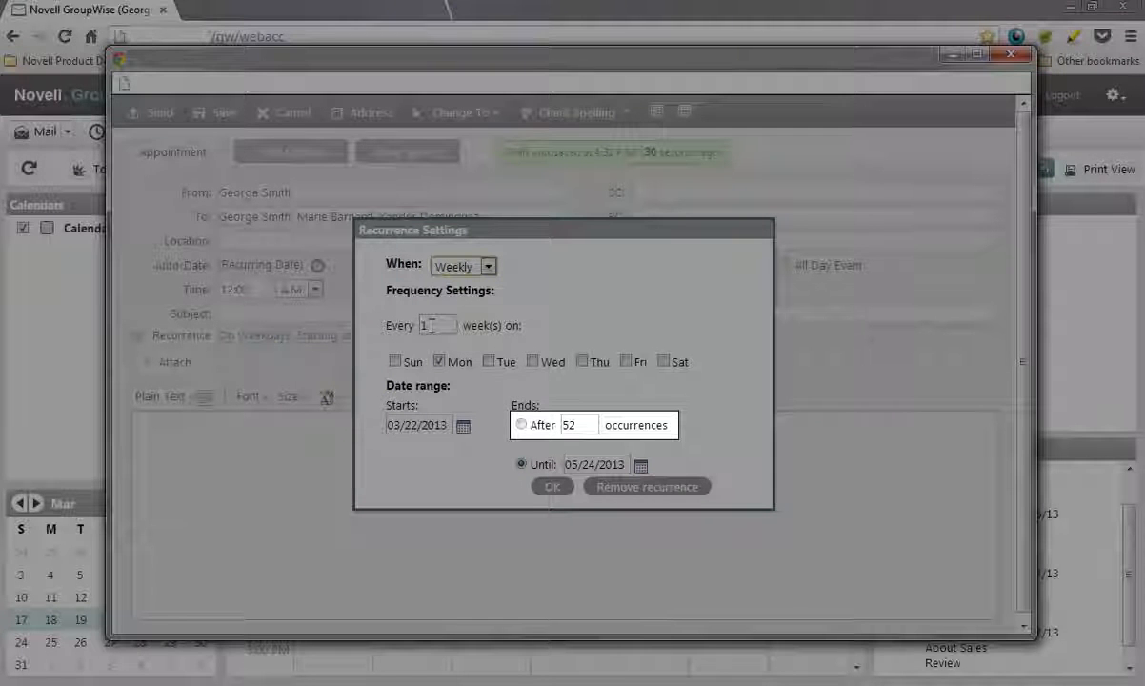
left_click(431, 326)
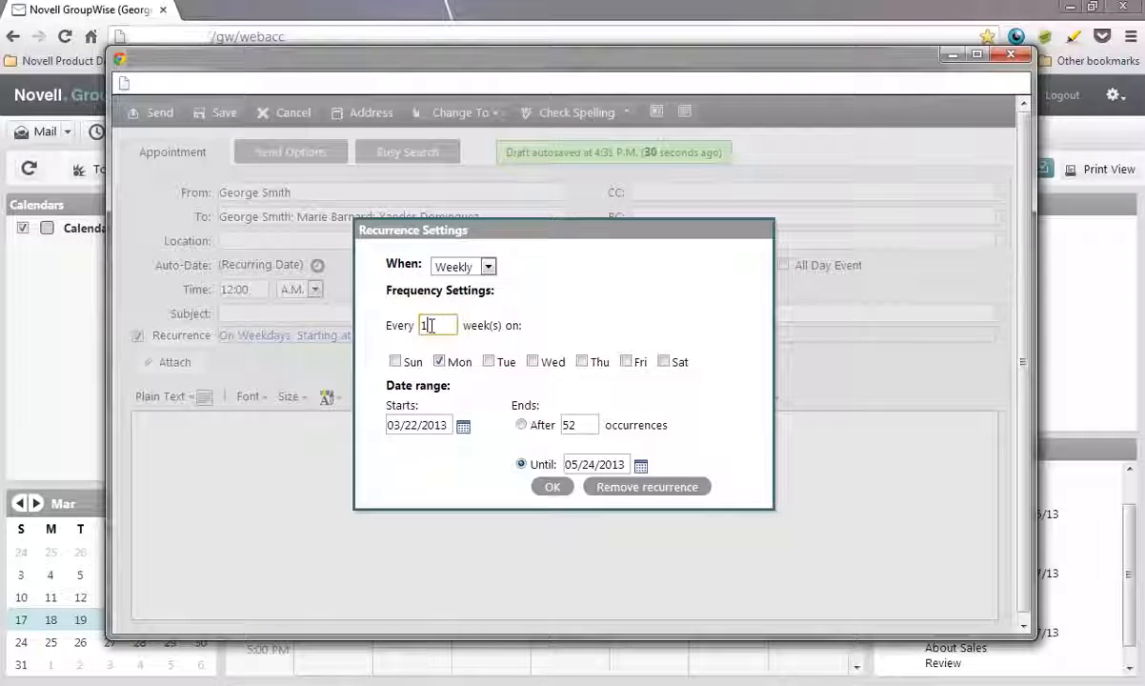
key("BackSpace")
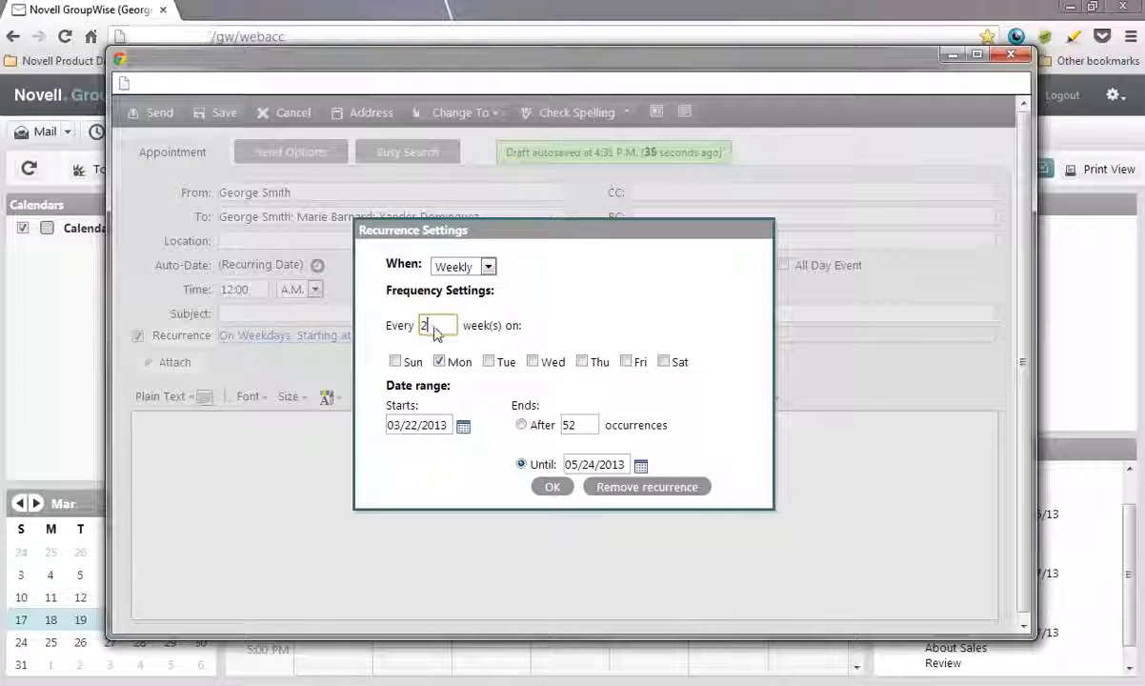
left_click(440, 362)
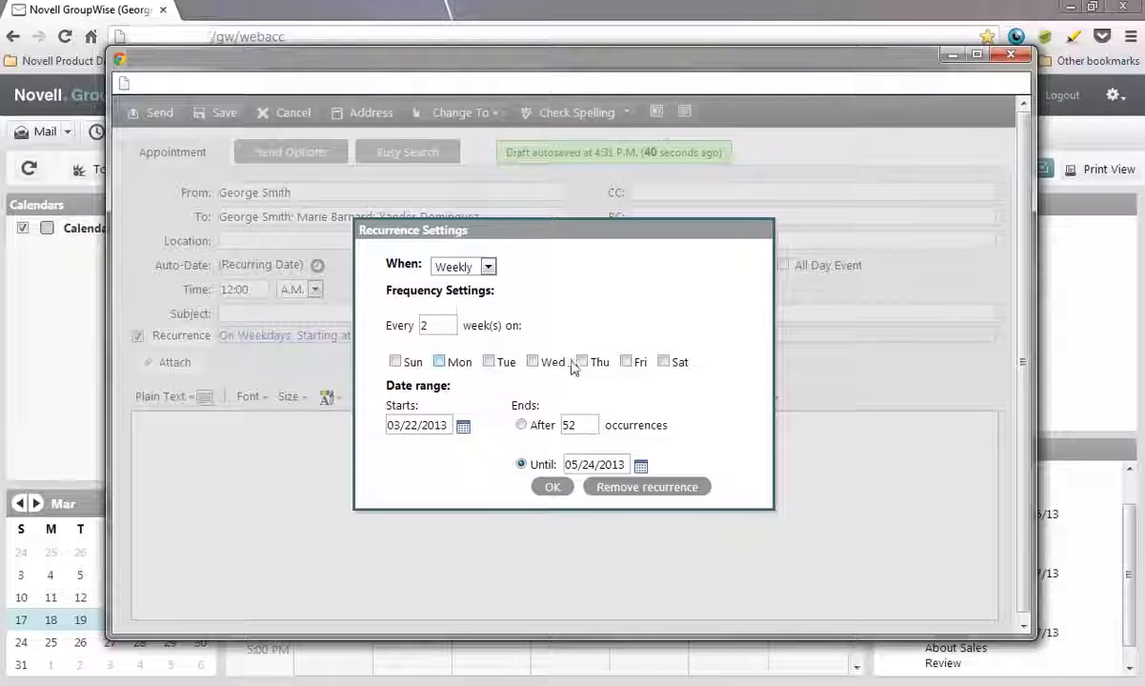
left_click(626, 363)
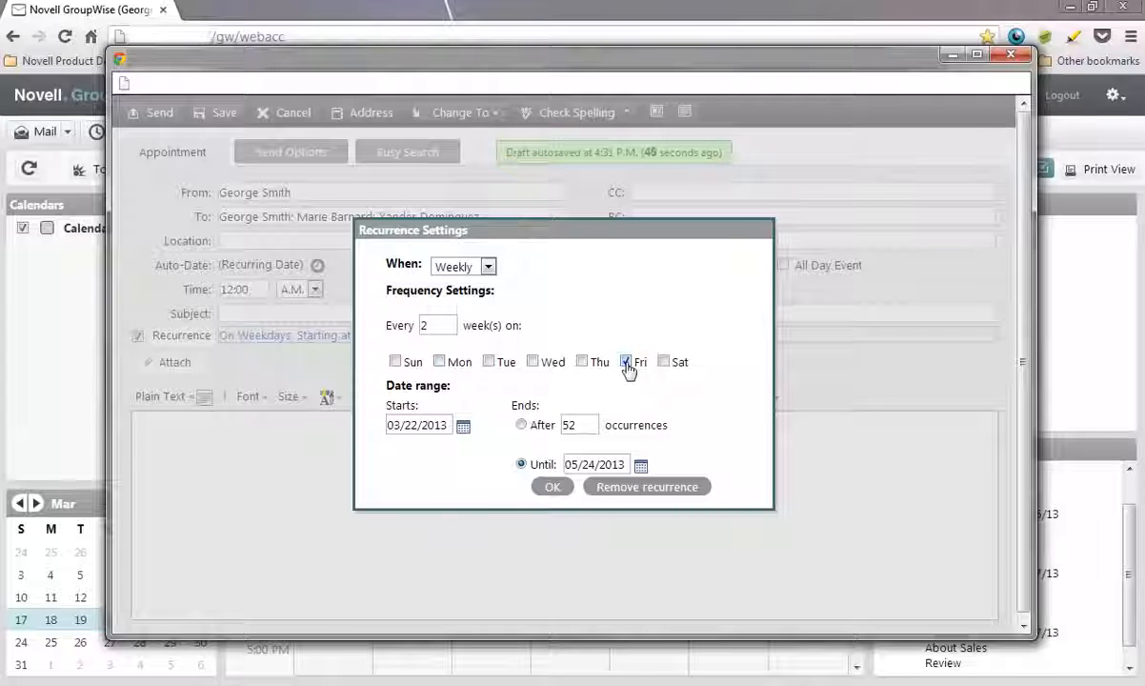
left_click(555, 487)
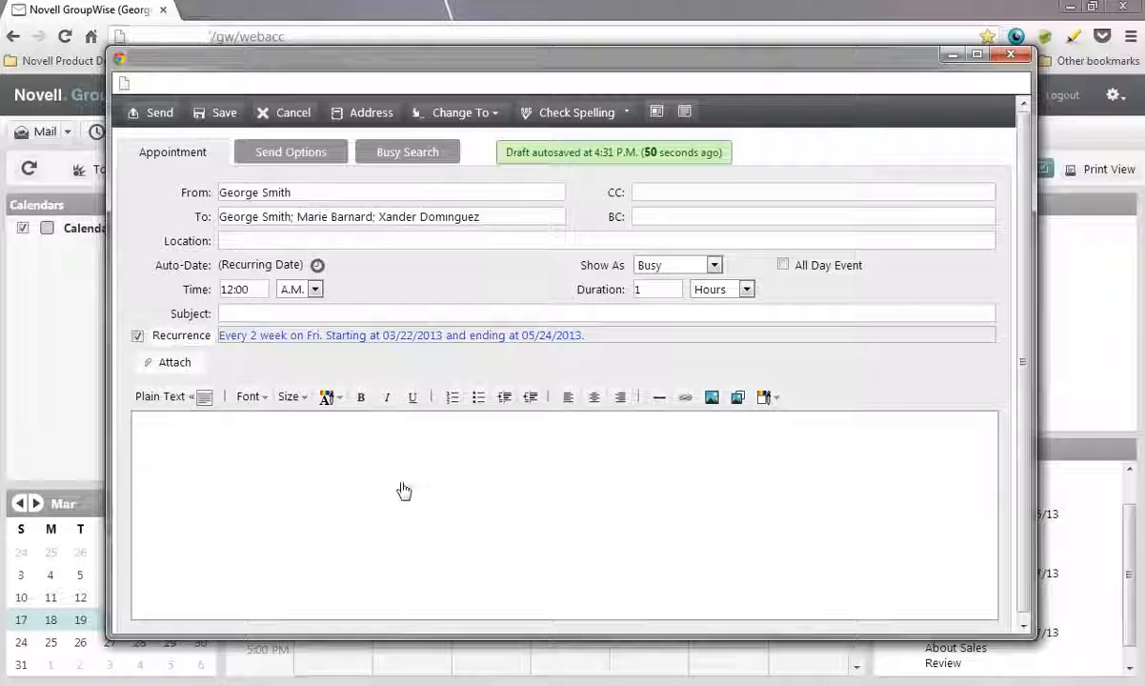
Step: Switch the appointment to a monthly recurrence on the third Friday
left_click(202, 338)
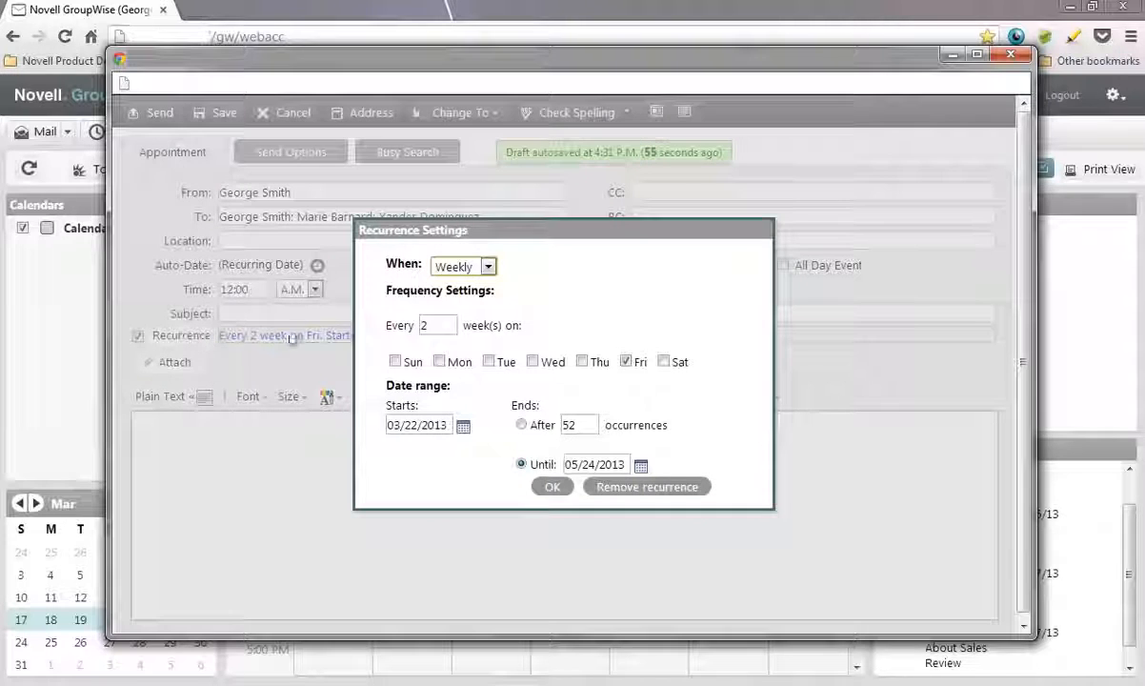
left_click(488, 267)
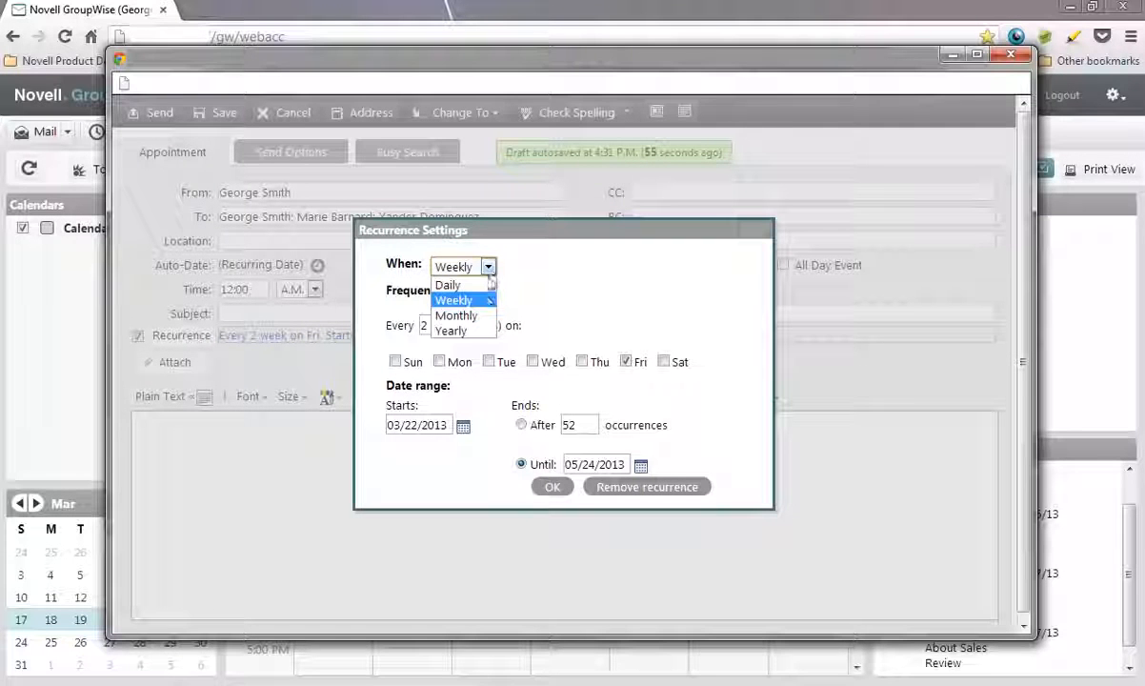
left_click(457, 315)
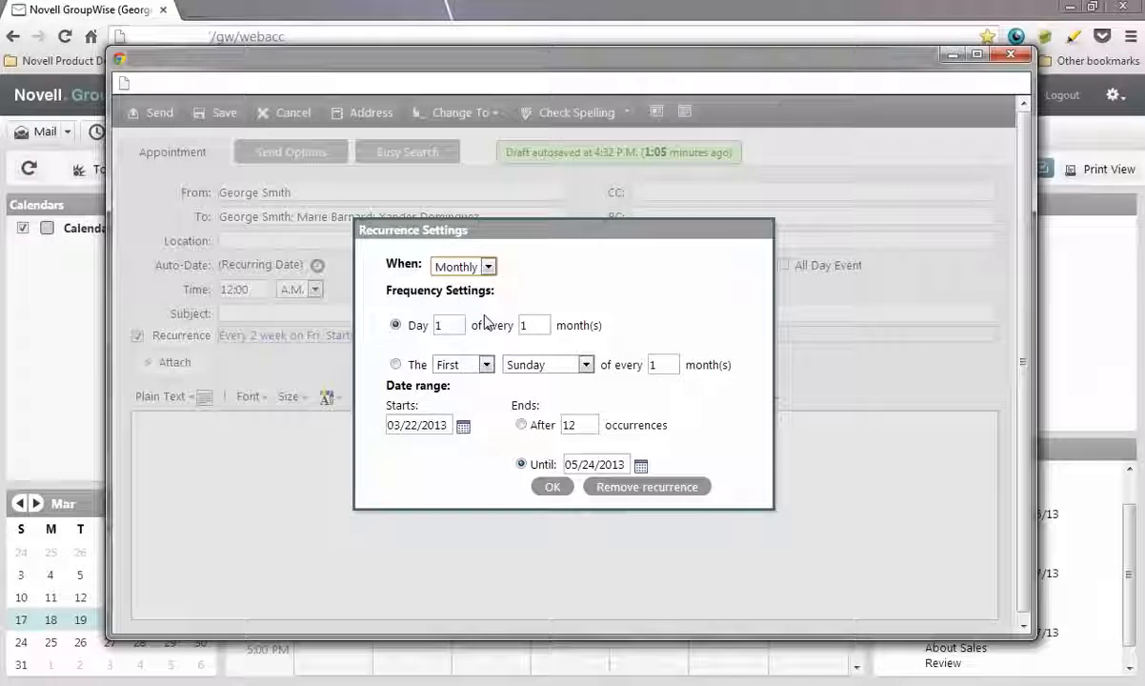
left_click(487, 365)
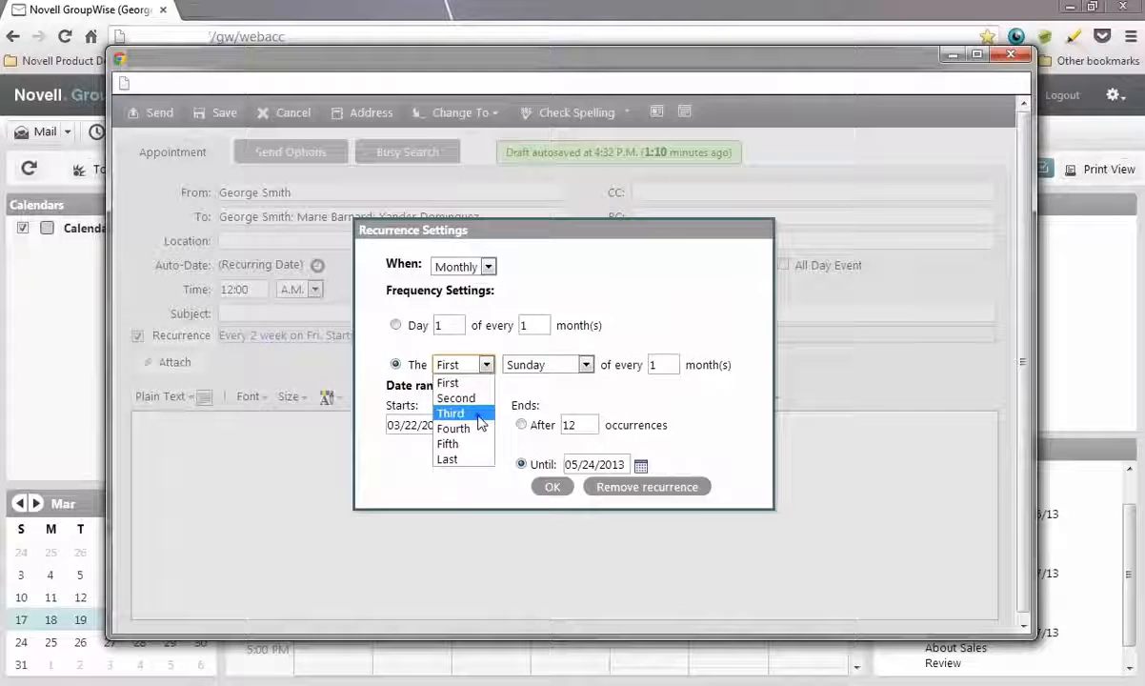
left_click(463, 413)
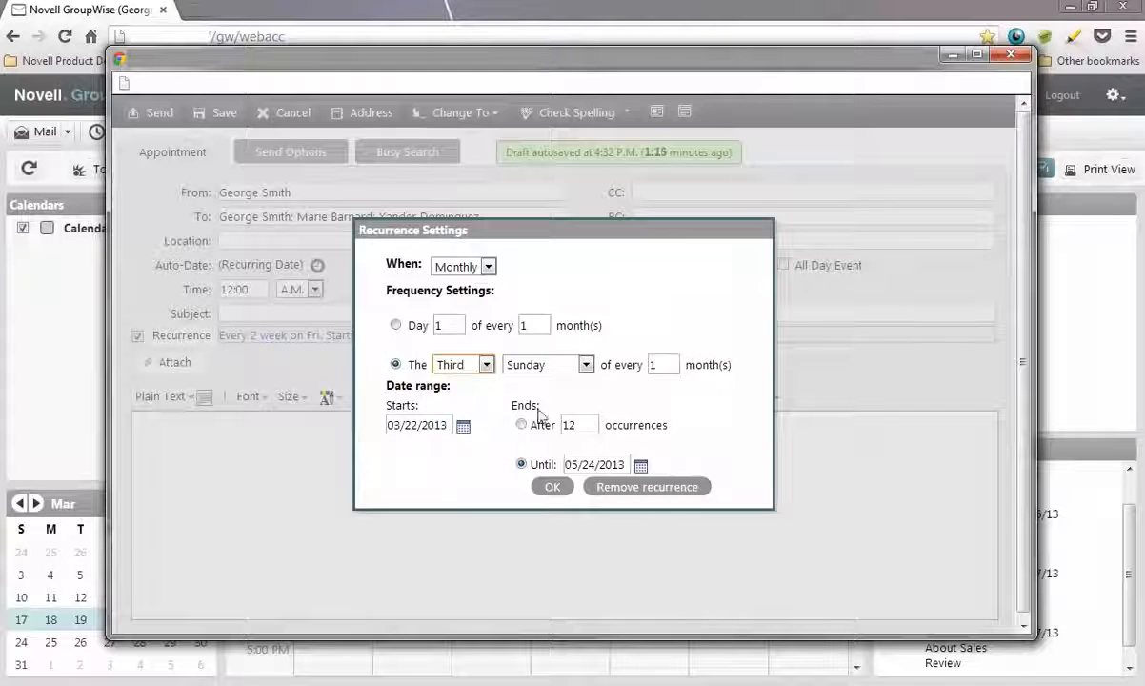
left_click(587, 365)
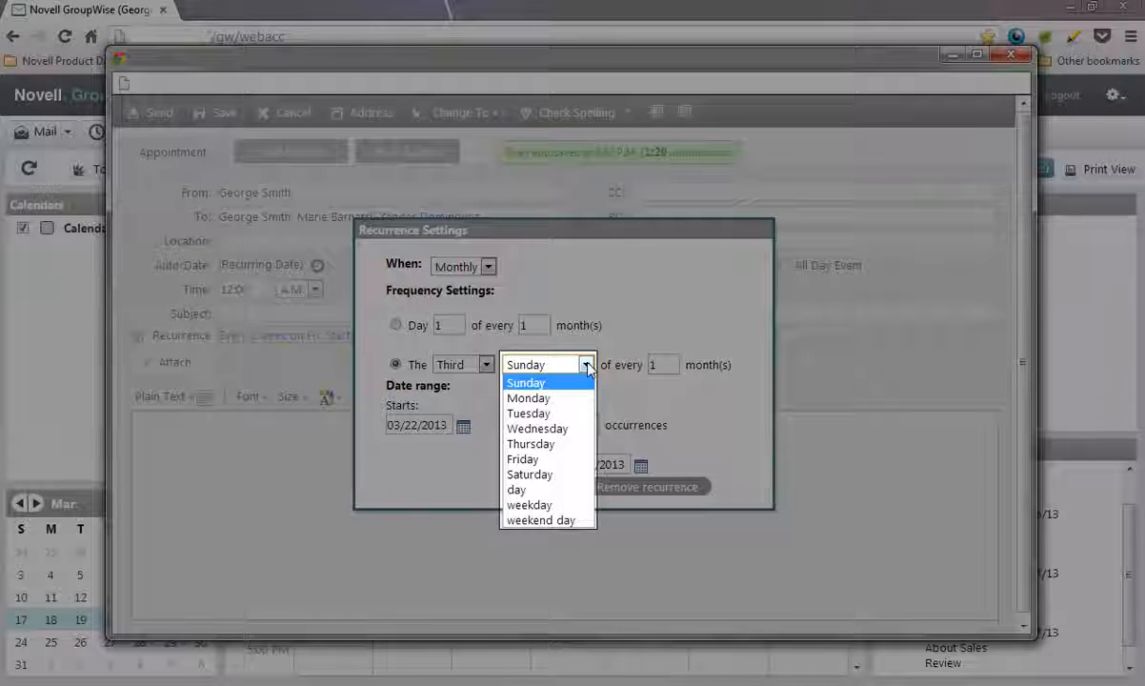
left_click(585, 460)
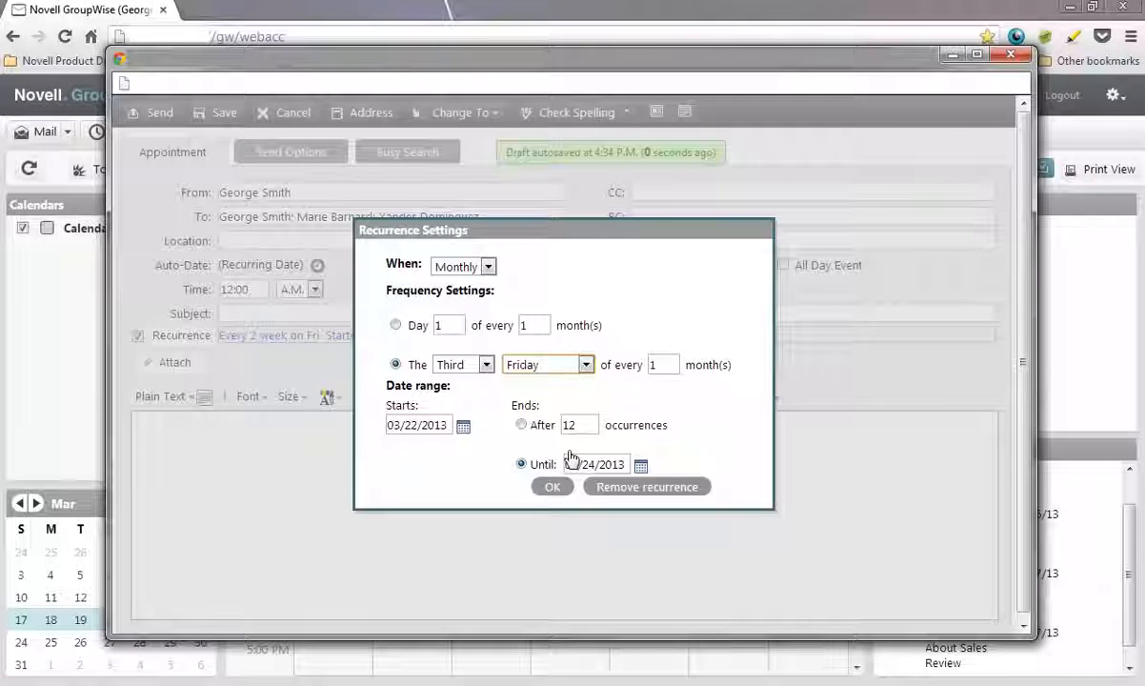
Step: Switch the appointment to a yearly recurrence on the second Tuesday of May
left_click(488, 268)
left_click(484, 330)
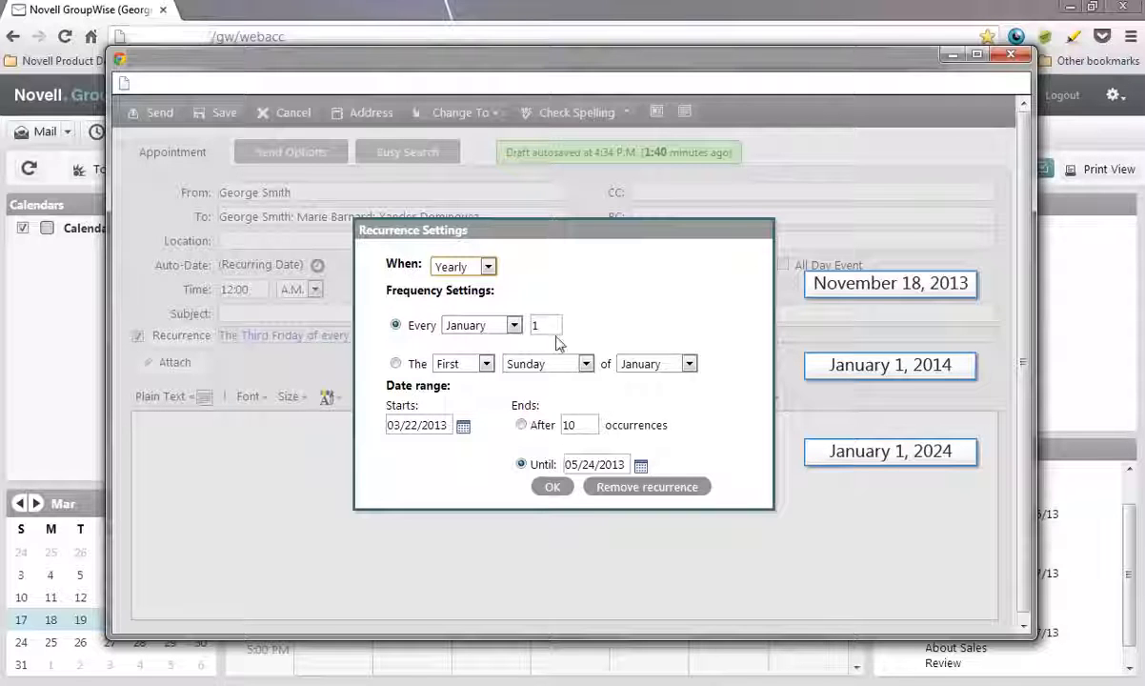
left_click(586, 364)
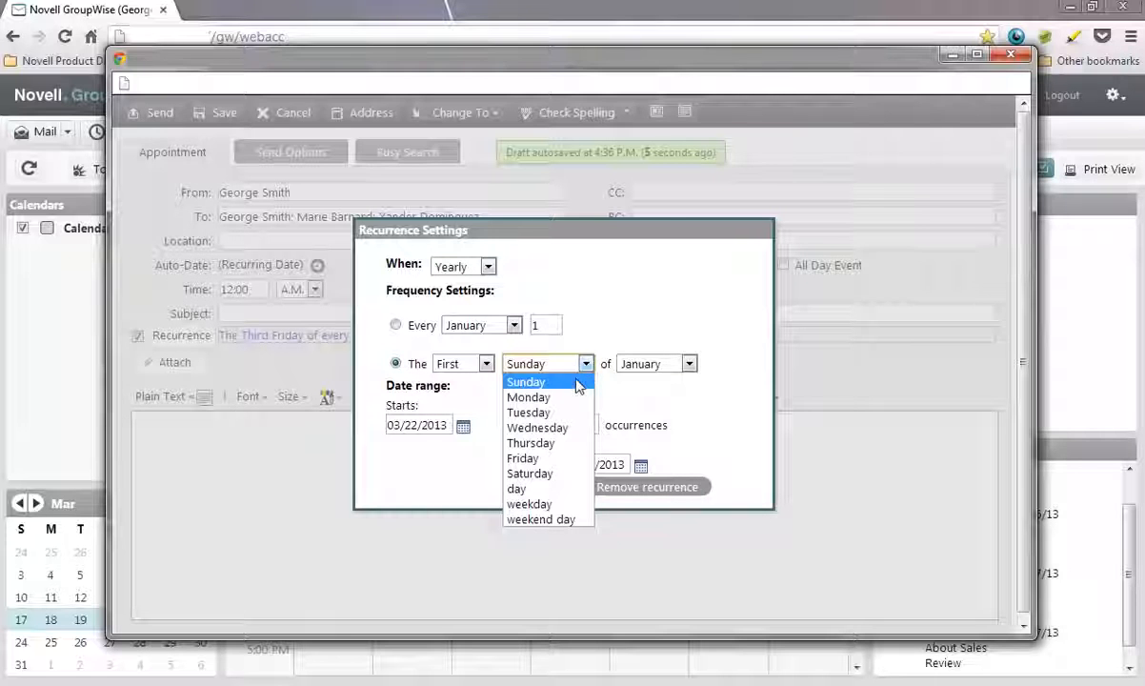
left_click(576, 419)
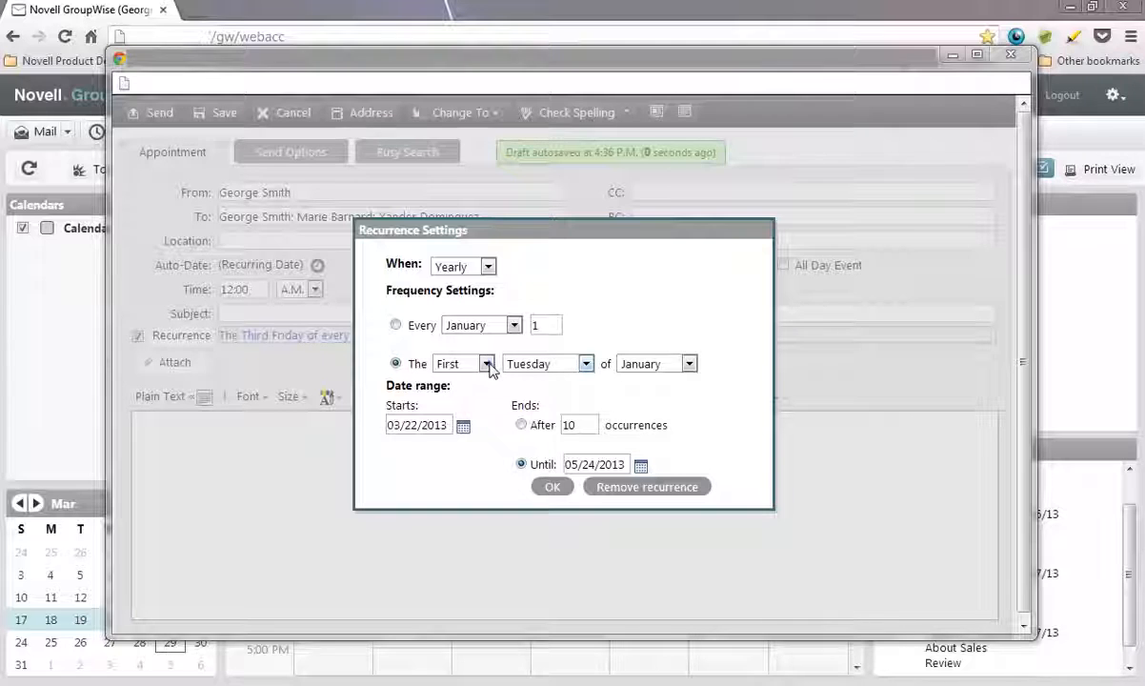
left_click(487, 365)
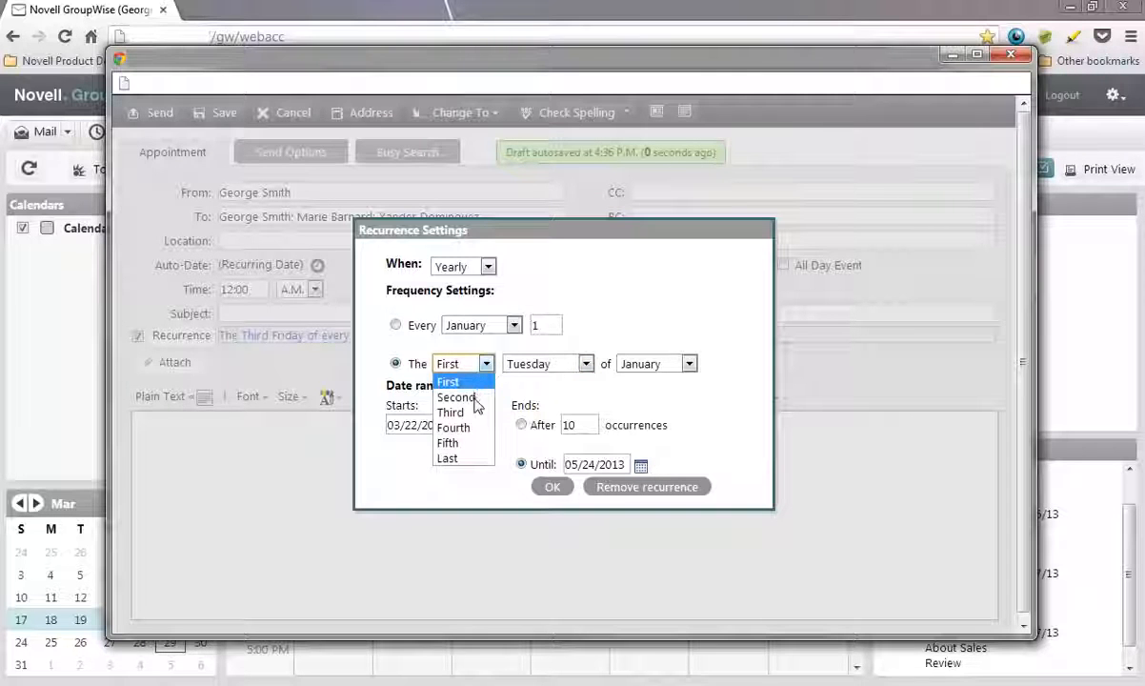
left_click(458, 397)
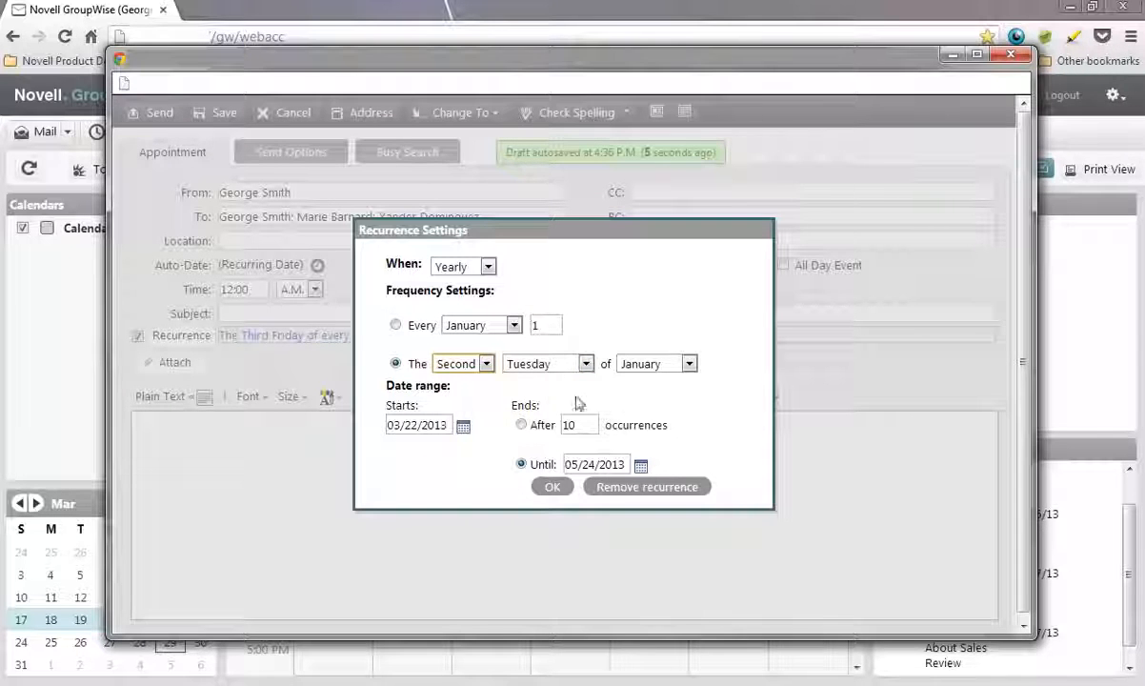
left_click(688, 364)
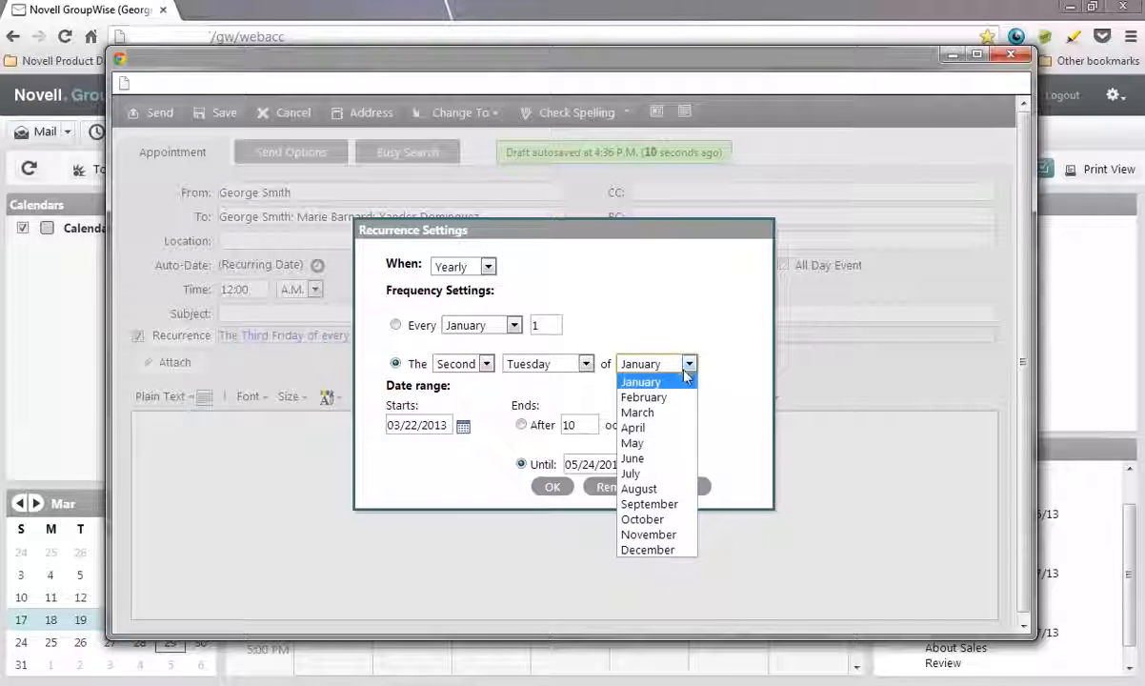
left_click(677, 445)
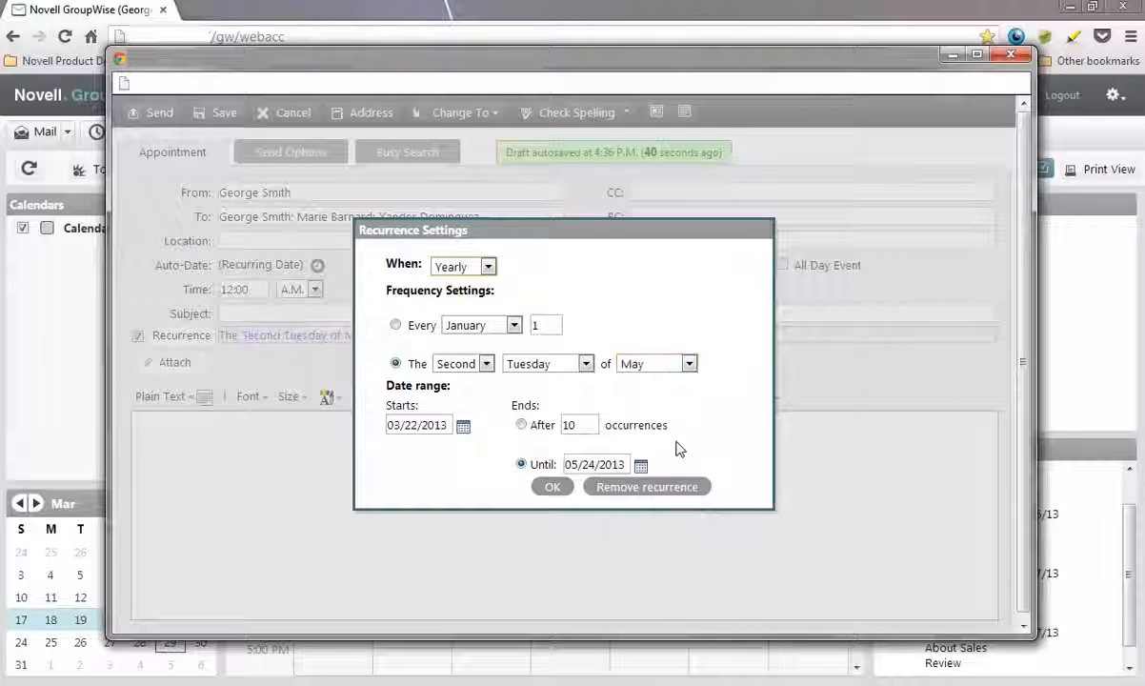
Step: Make the appointment recur monthly on the third Tuesday, ending after 12 occurrences, and apply the settings
left_click(489, 268)
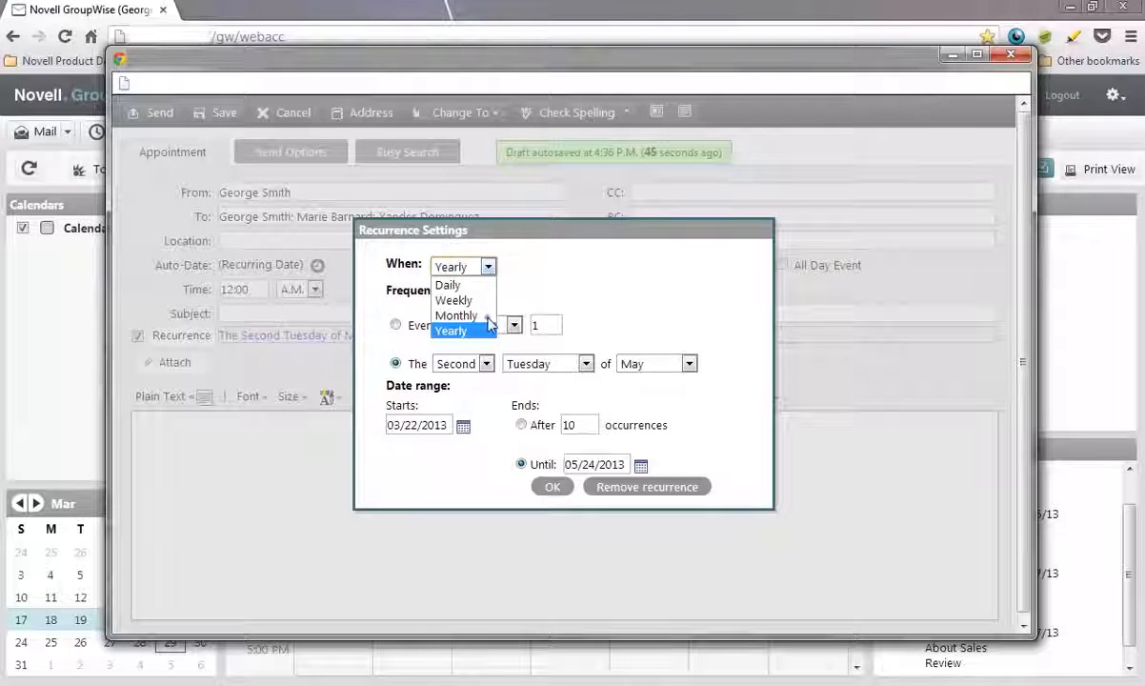
left_click(455, 316)
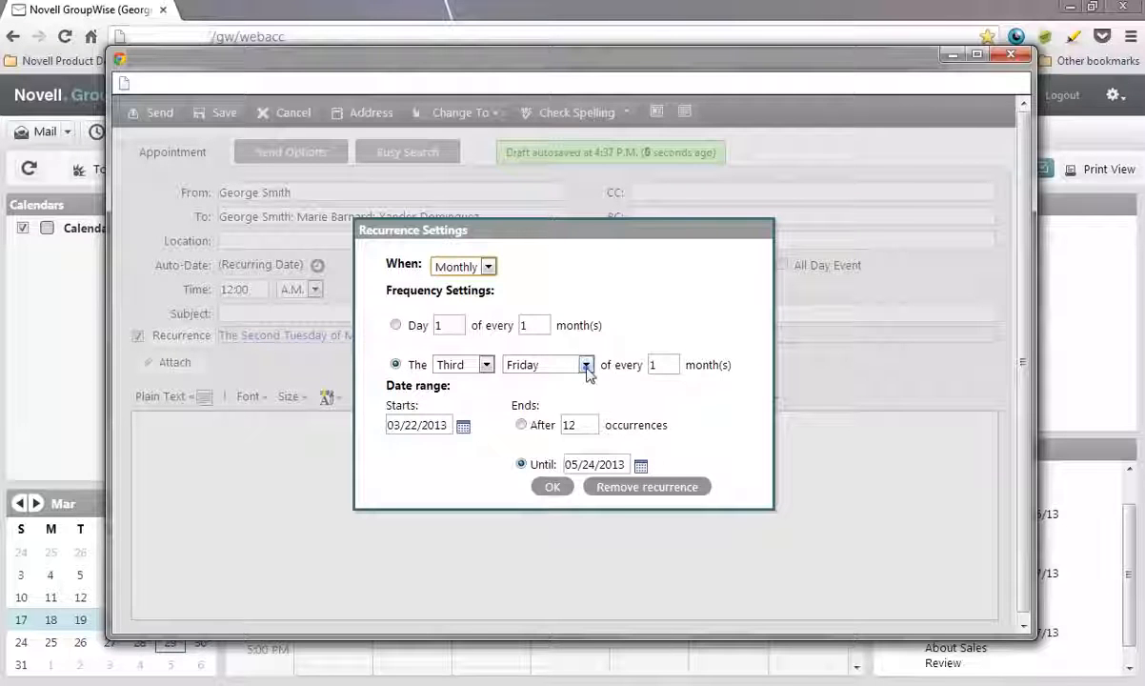
left_click(556, 363)
left_click(530, 413)
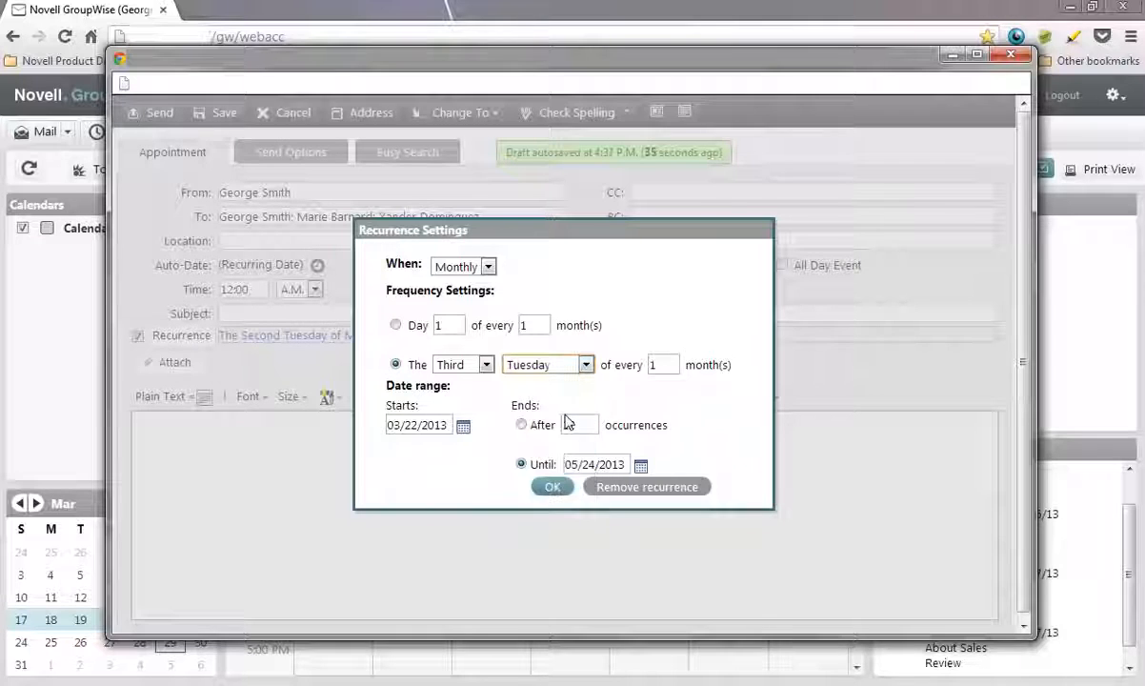
left_click(522, 425)
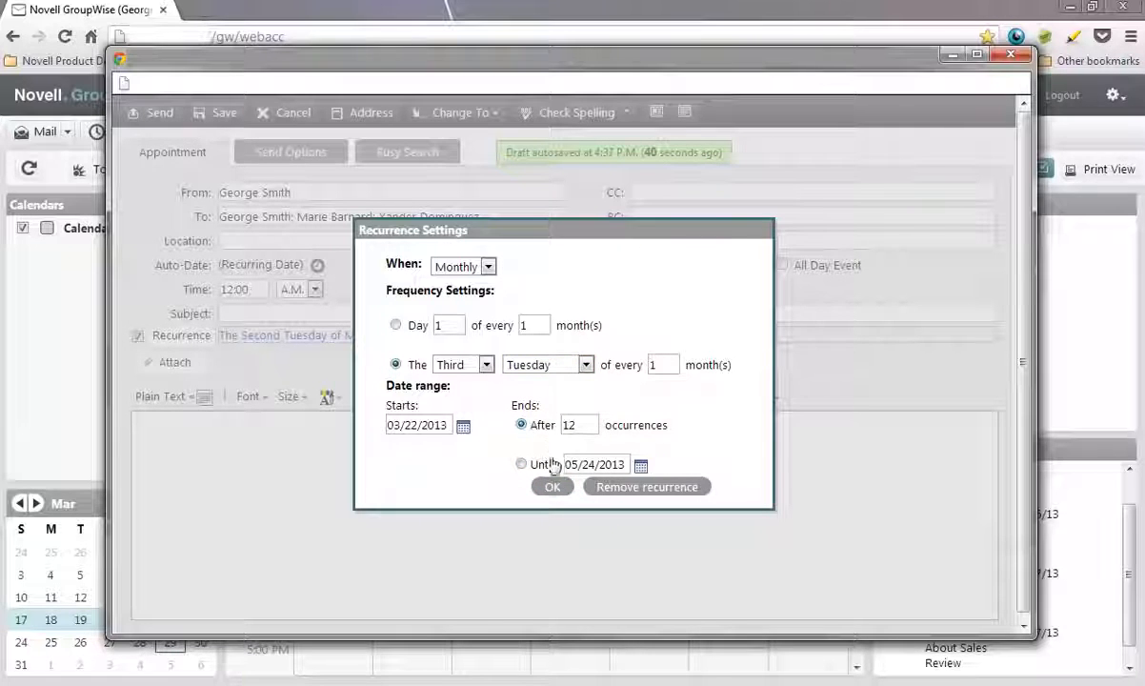
left_click(553, 488)
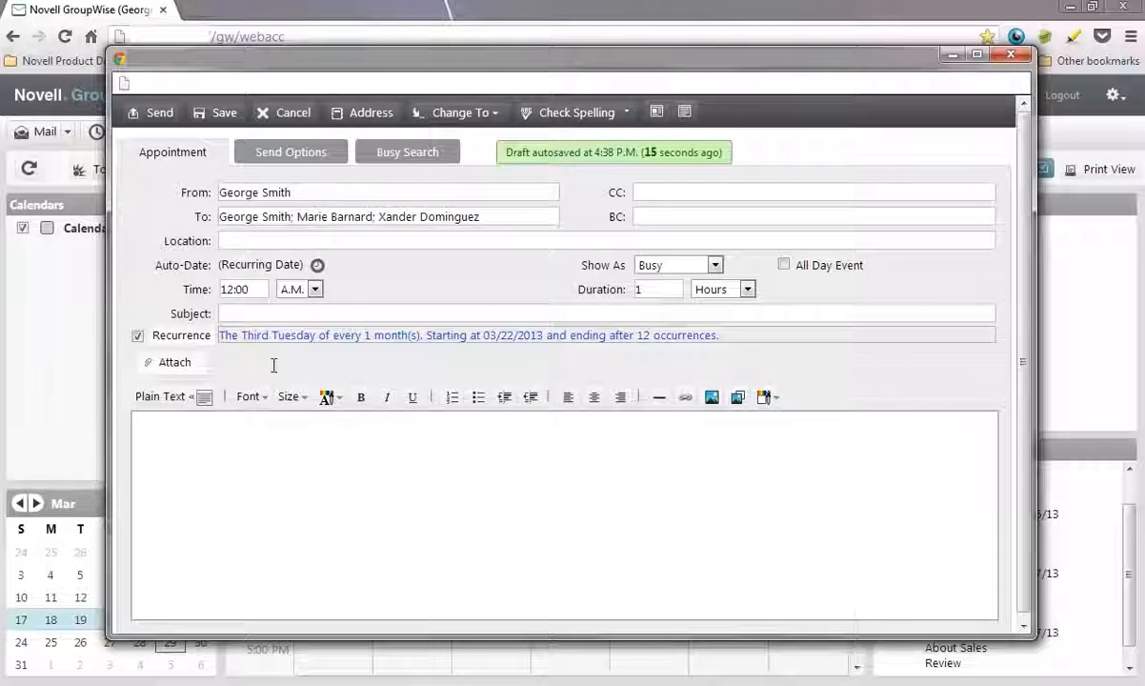
Step: Set the appointment's start time to 2:30 P.M. and enter the subject "Marketing Discussion"
double_click(258, 290)
type("2:30")
left_click(315, 290)
left_click(305, 320)
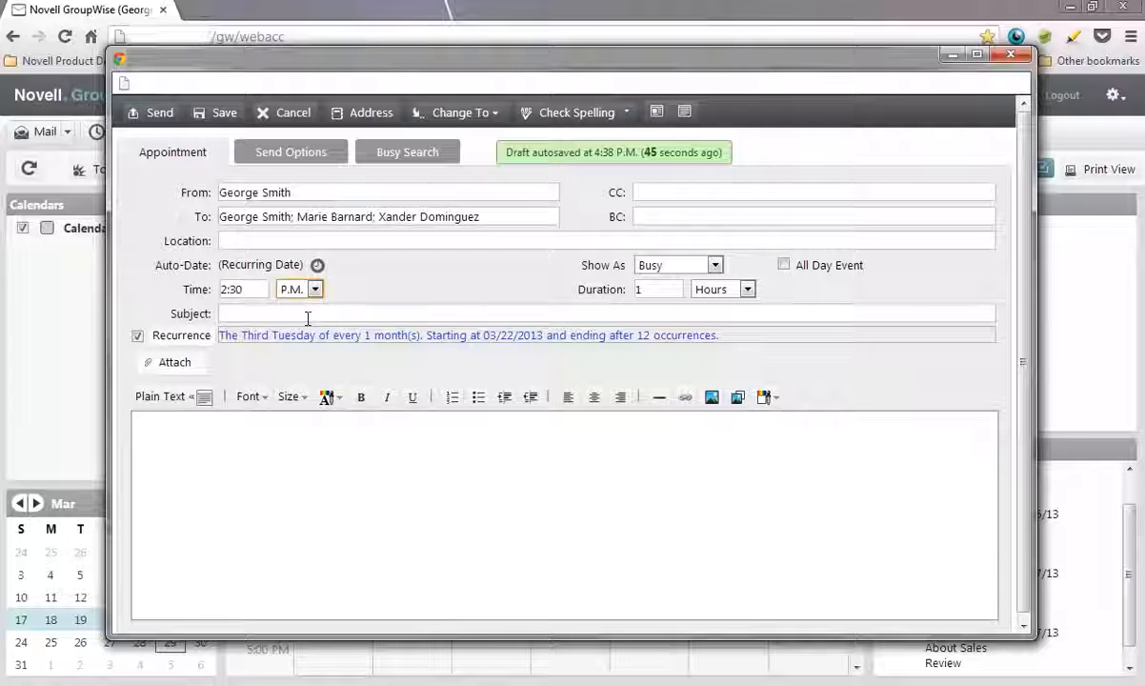
left_click(301, 314)
type("Marketing Discussion")
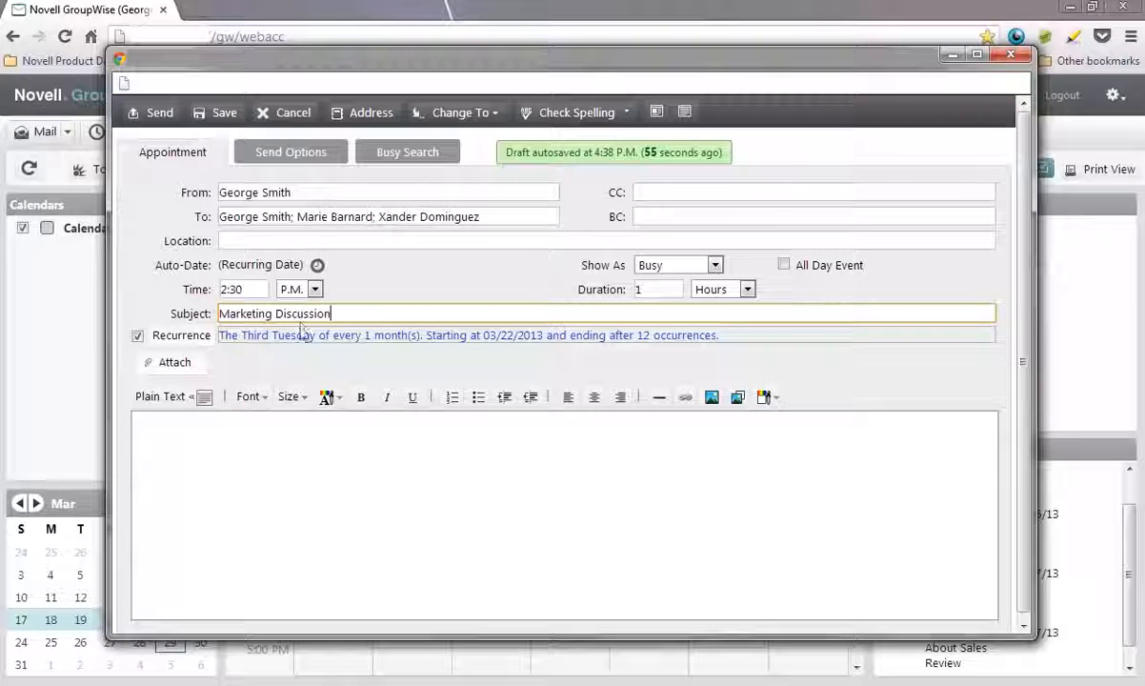
Step: Write the message "Could we get together once a month to discuss marketing initiatives?" and send the appointment
type("ould we get")
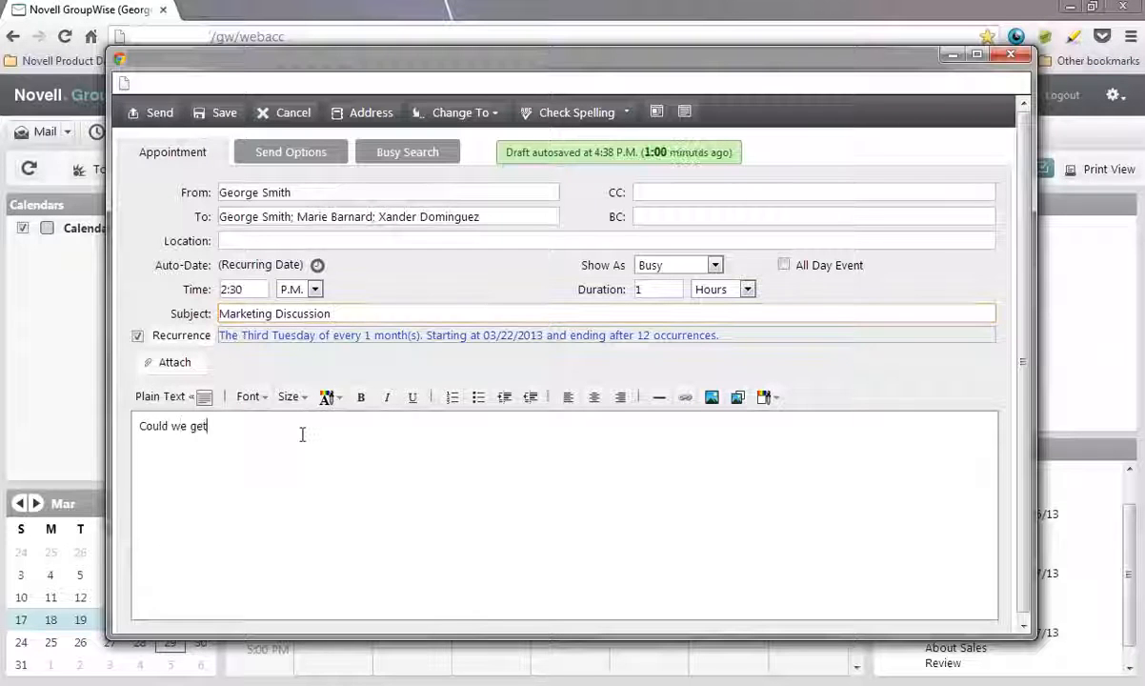
type(" together once a month to discuss marketing initiatives?")
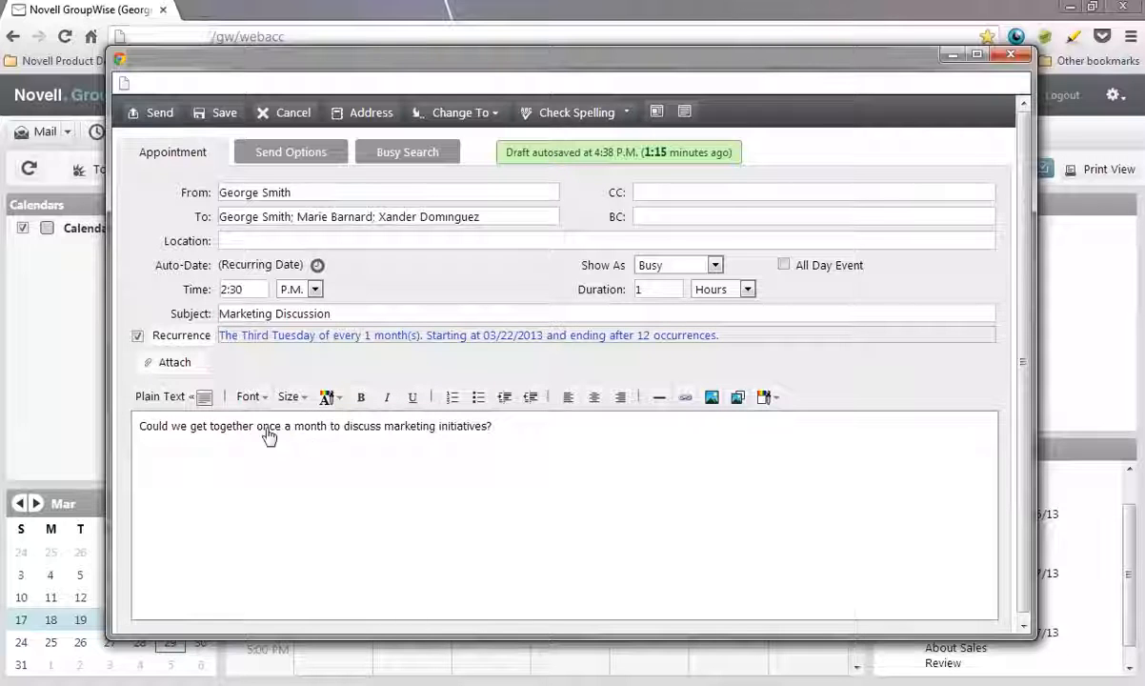
left_click(159, 114)
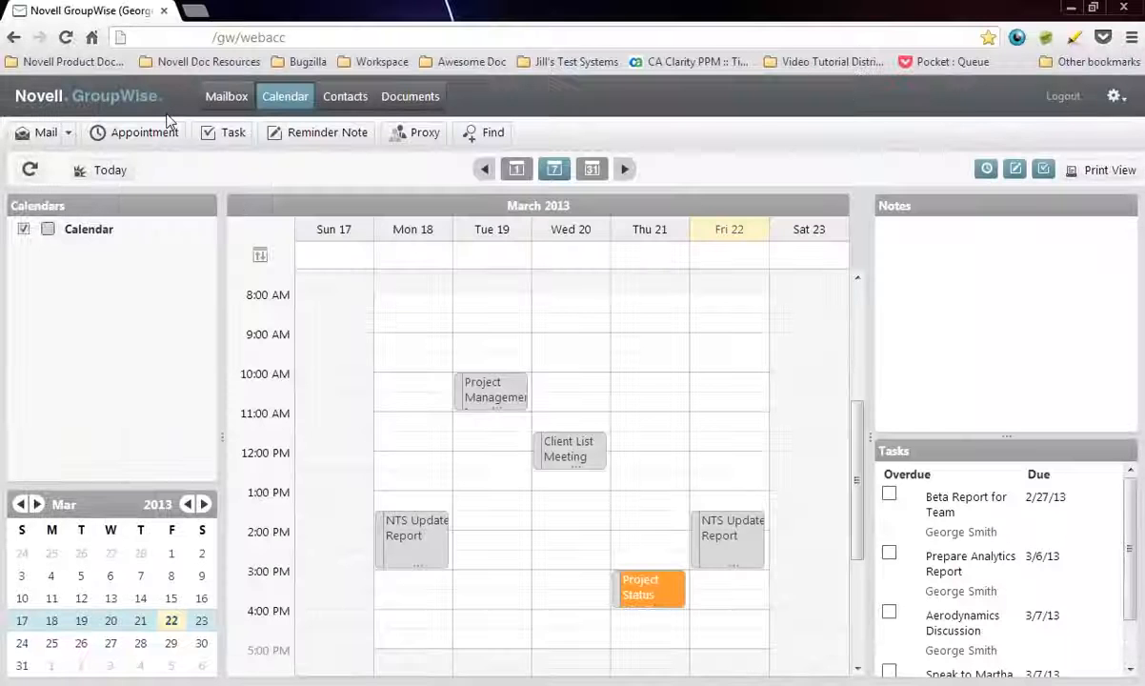